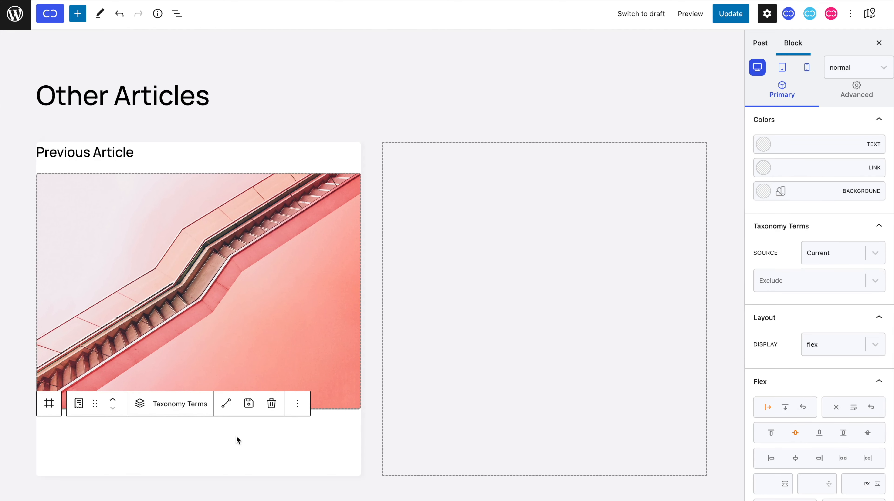
Step: Insert a paragraph inside the Taxonomy Terms block under the image in the Previous Article card
click(144, 408)
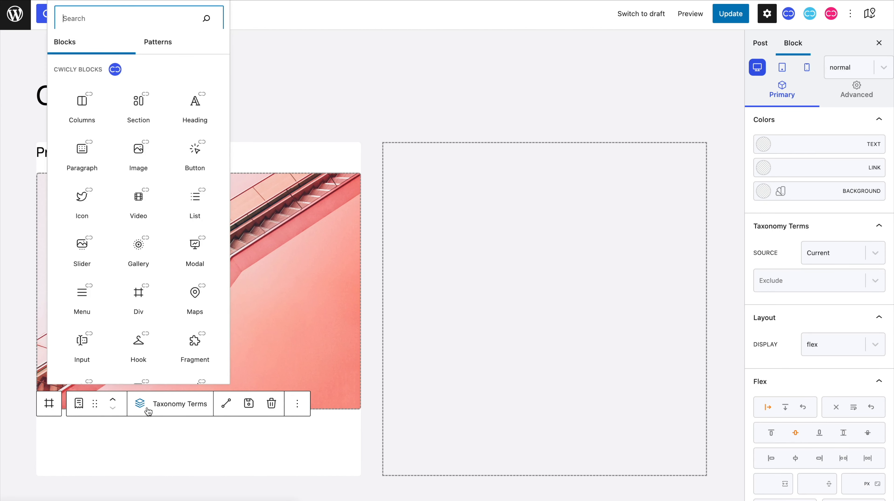
click(89, 156)
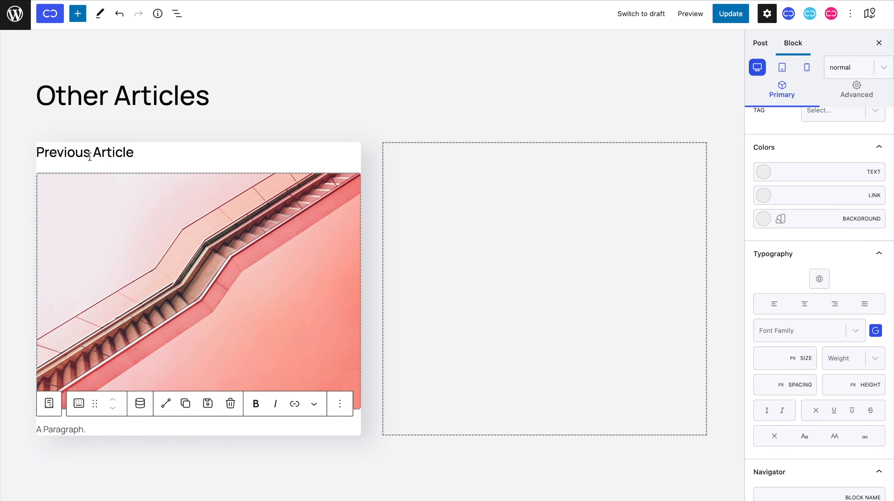
Step: Copy the class name paragraph-c731c7b from the Freelance category label in the Read More section
scroll(71, 158, down, 10)
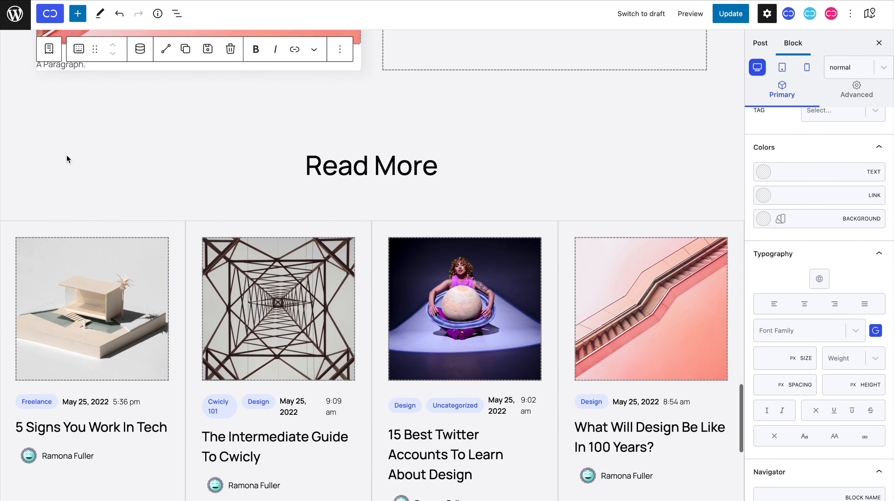
scroll(68, 159, down, 2)
click(36, 363)
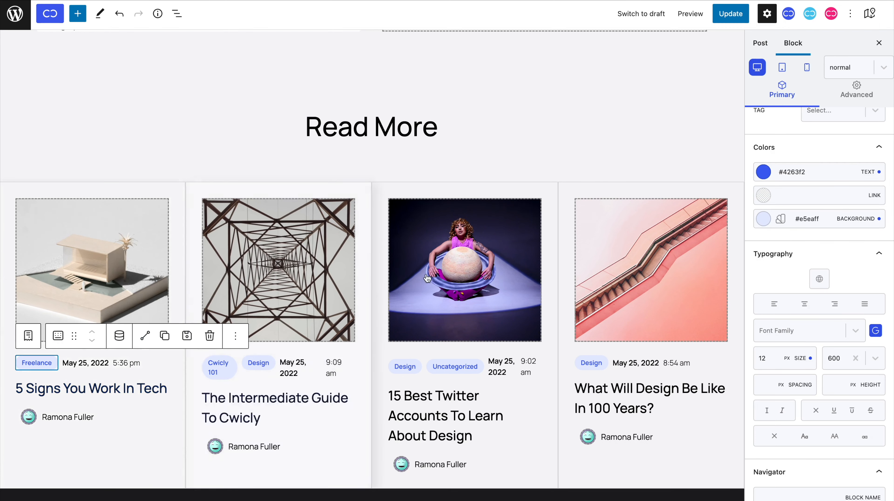
scroll(790, 246, up, 5)
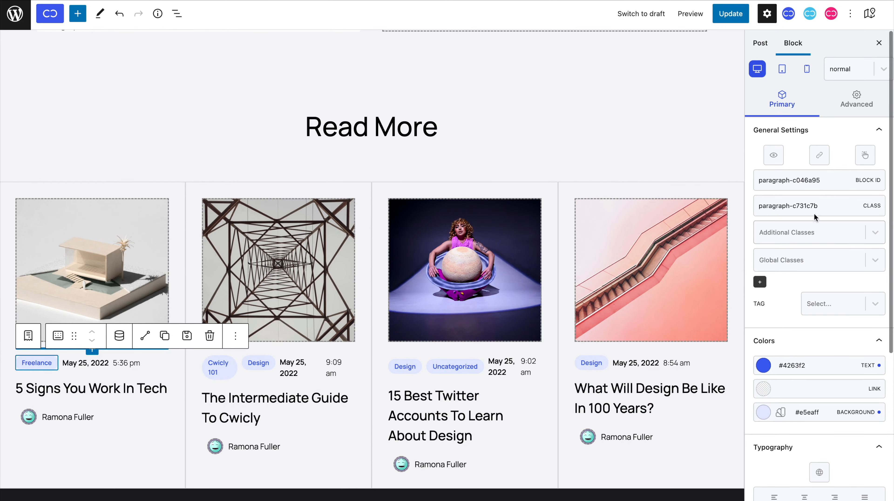
drag(818, 207, 758, 207)
key(ctrl+c)
Step: Add paragraph-c731c7b as an additional class to the new paragraph in the Previous Article card
scroll(642, 197, up, 7)
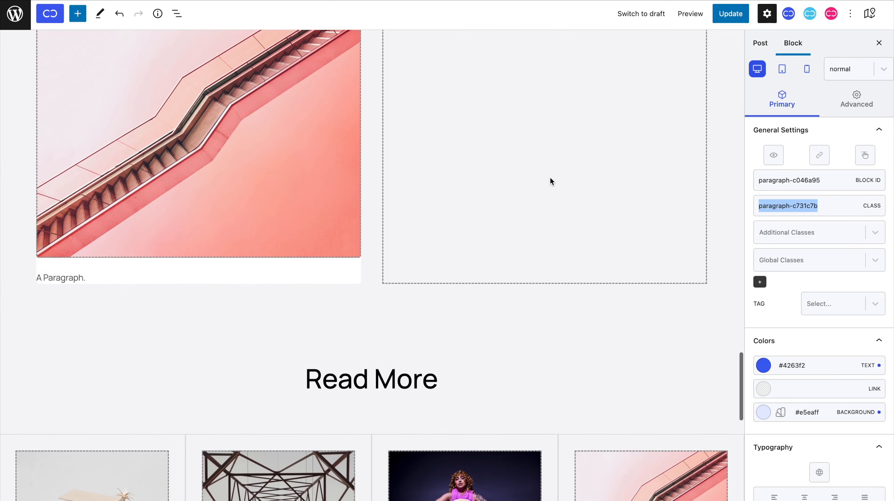
click(83, 286)
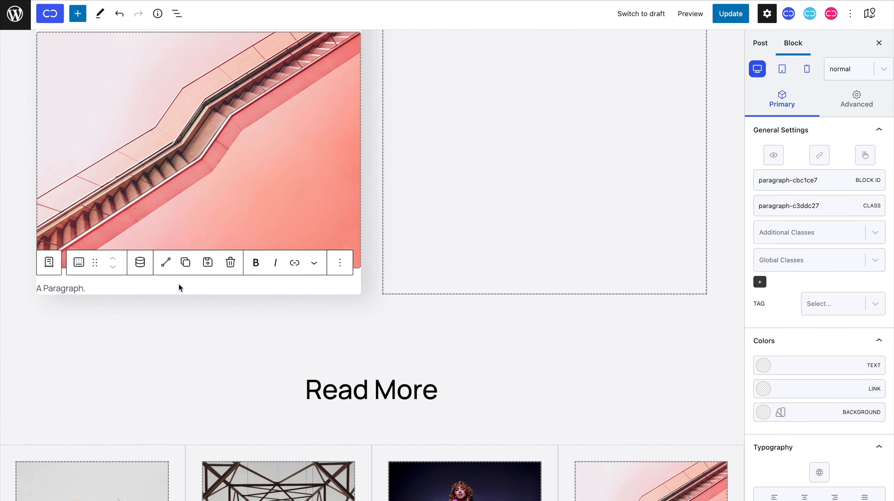
click(770, 232)
key(ctrl+v)
key(Return)
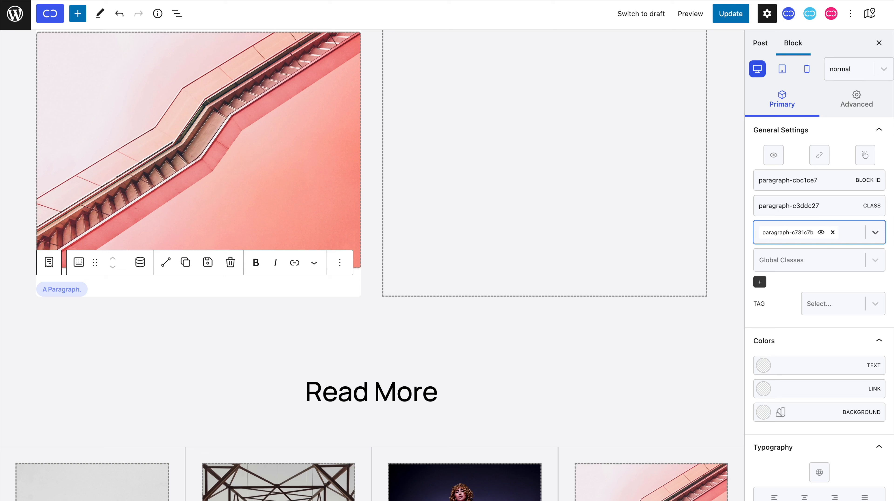
Step: Make the label paragraph's content dynamic, using Taxonomy Terms as the source and name as the data
click(140, 264)
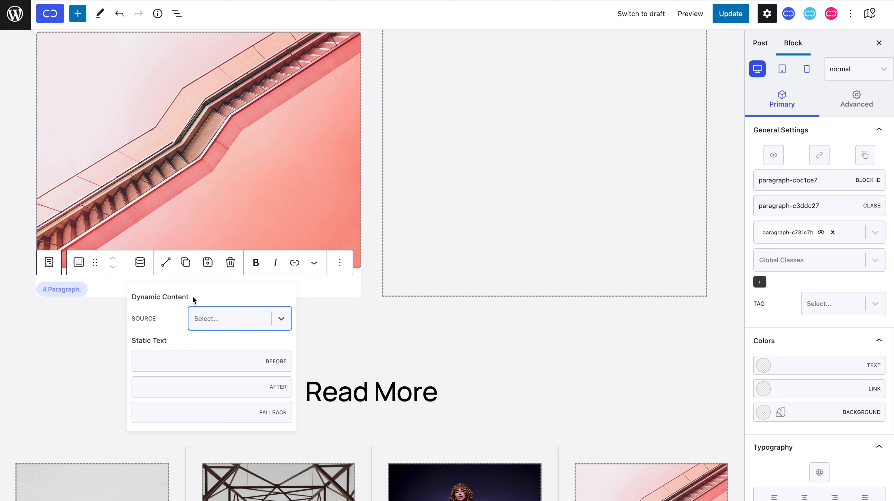
click(220, 320)
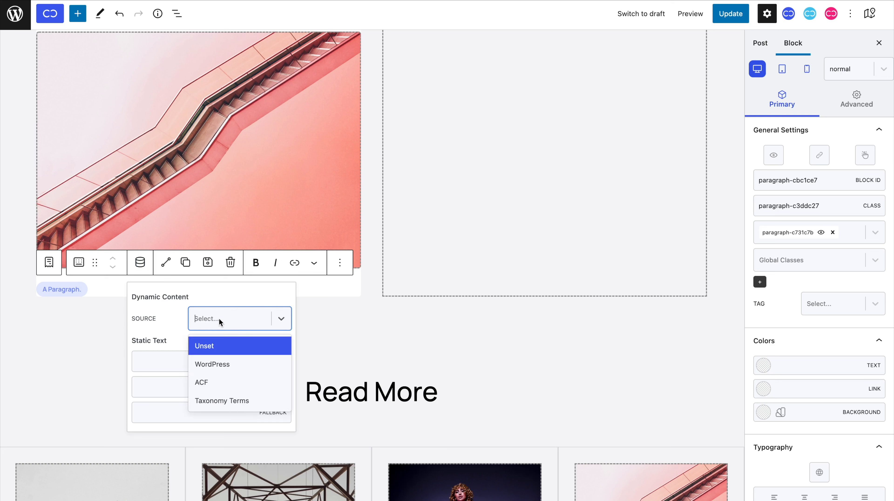
click(227, 401)
click(230, 348)
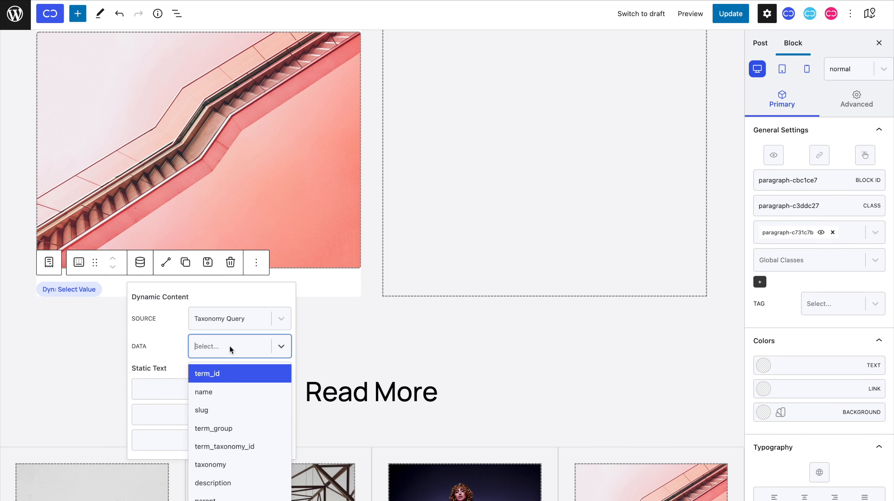
click(233, 392)
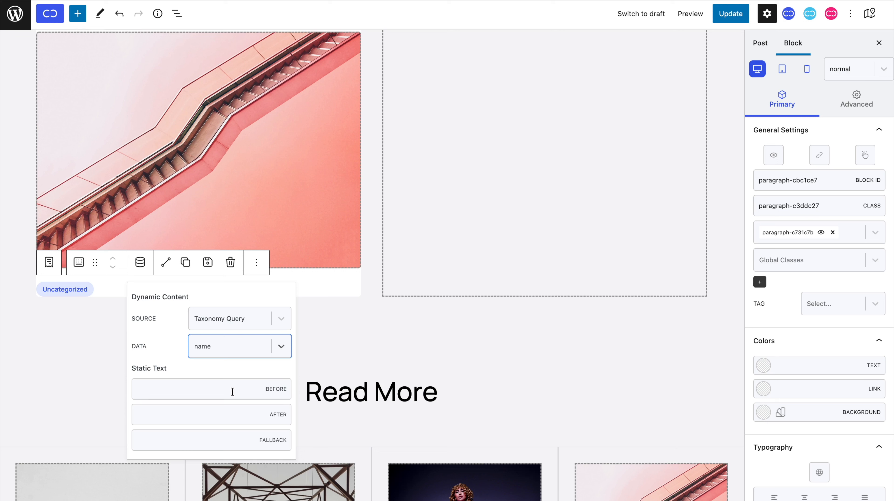
Step: Give the taxonomy label paragraph a bottom margin of 15 px
click(885, 113)
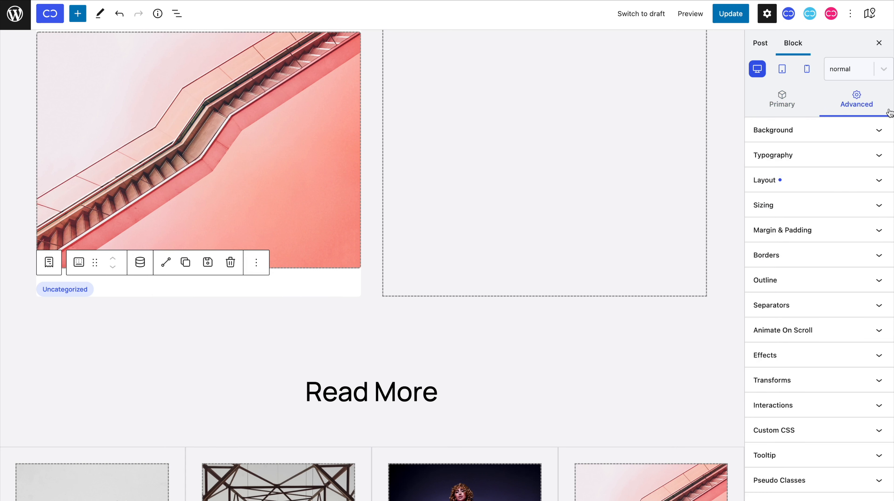
click(886, 235)
click(837, 333)
text(15)
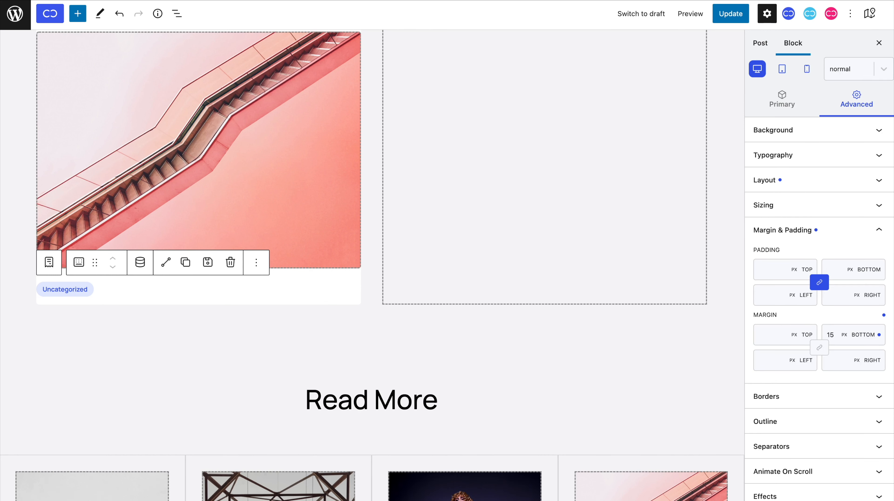
Step: Insert a heading in the Previous Article card's div, below the taxonomy label
click(356, 301)
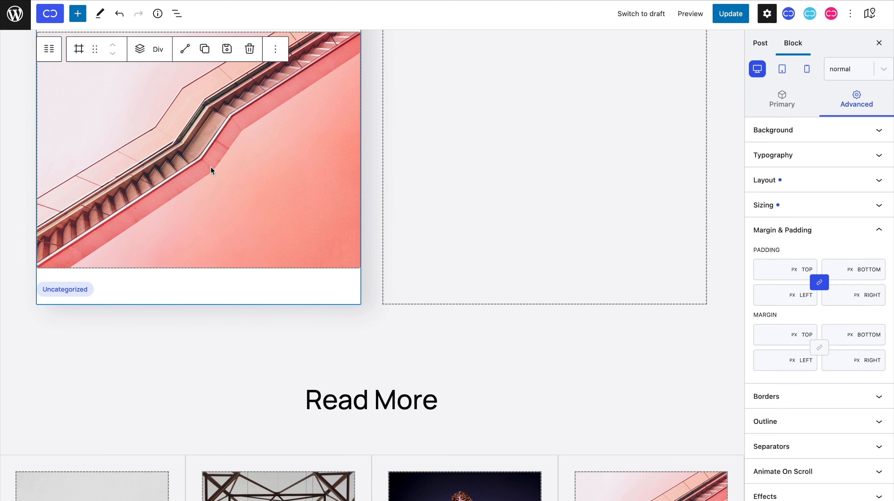
click(140, 49)
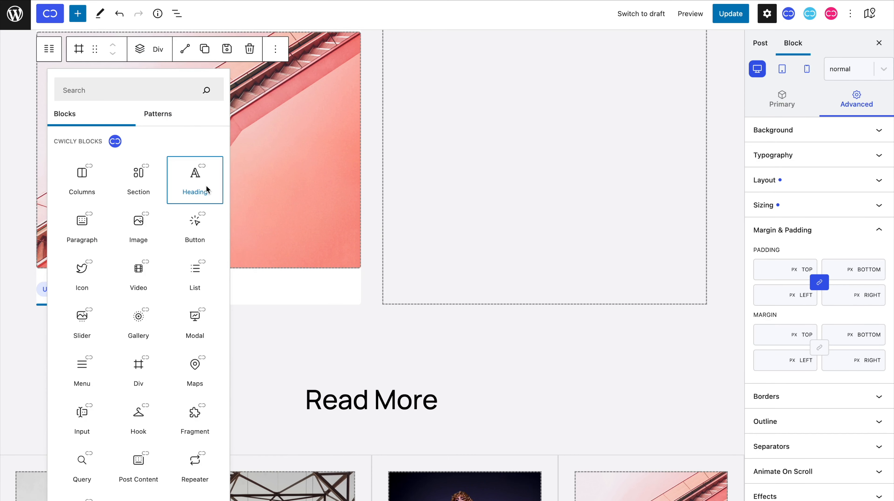
click(195, 180)
Step: Set the new heading's tag to H3 and its font size to 30 px
click(783, 97)
click(809, 304)
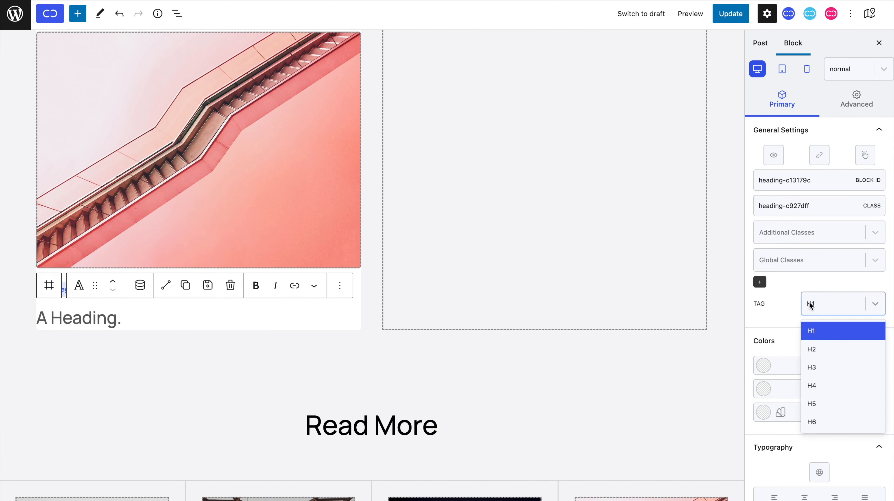
click(811, 367)
scroll(809, 365, down, 3)
click(769, 434)
text(30)
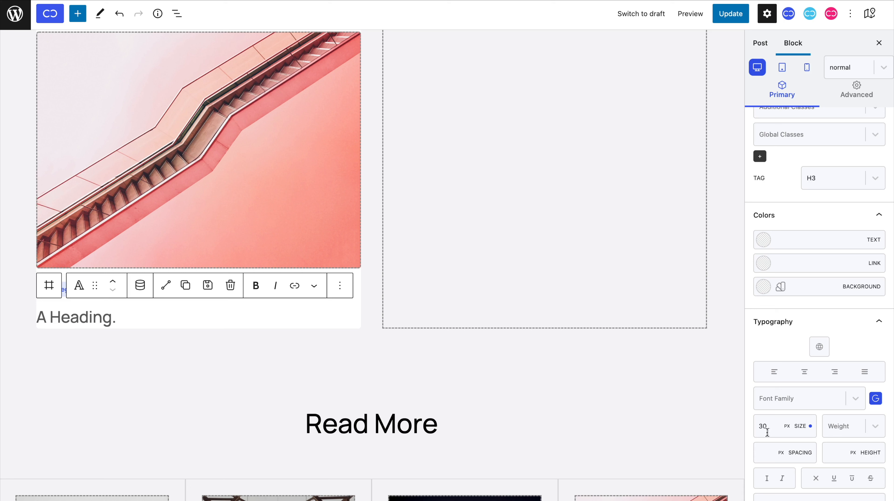
Step: Make the heading's content dynamic, with WordPress as the source and Post Title as the value
click(140, 285)
click(227, 347)
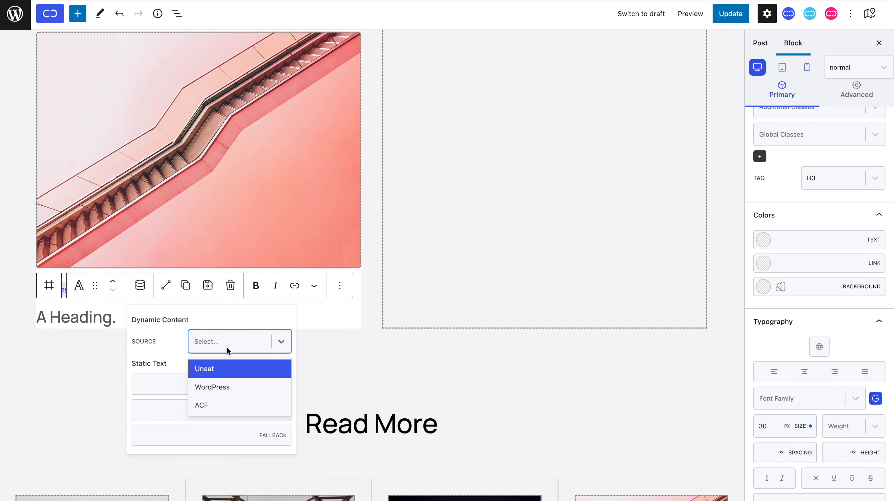
click(228, 388)
click(232, 376)
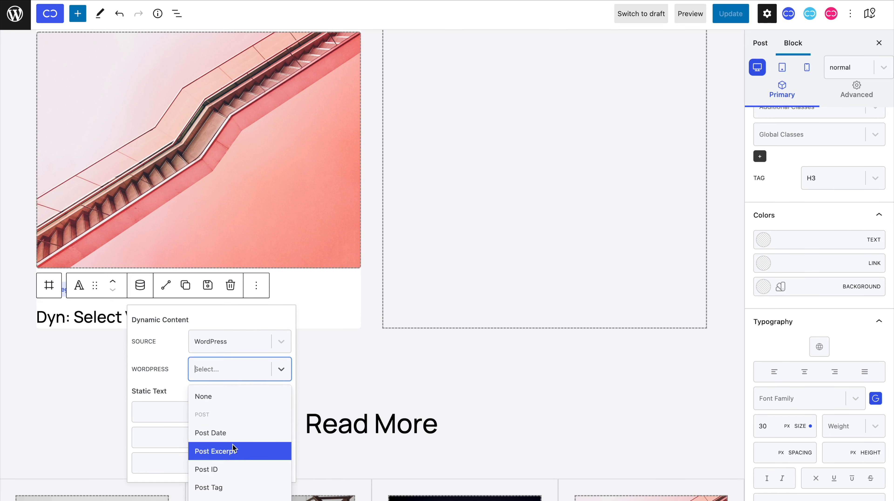
scroll(233, 448, down, 2)
click(232, 444)
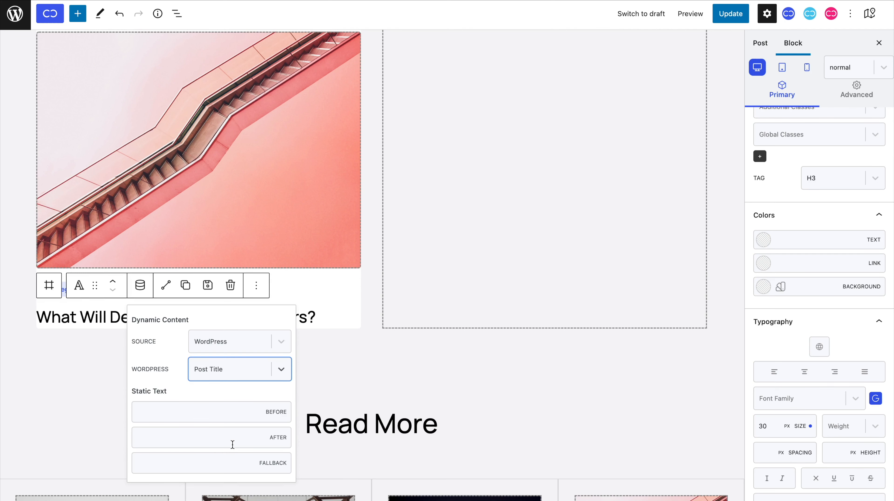
Step: Give the post title heading a bottom margin of 10 px
click(848, 98)
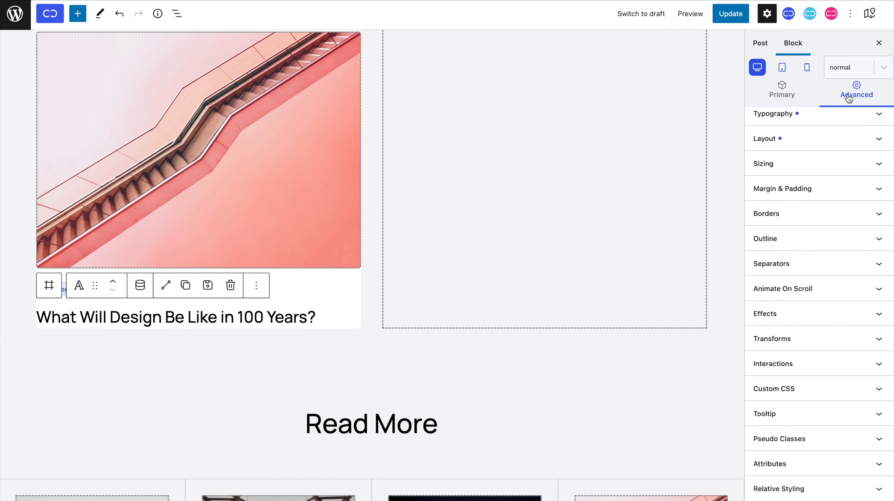
click(846, 189)
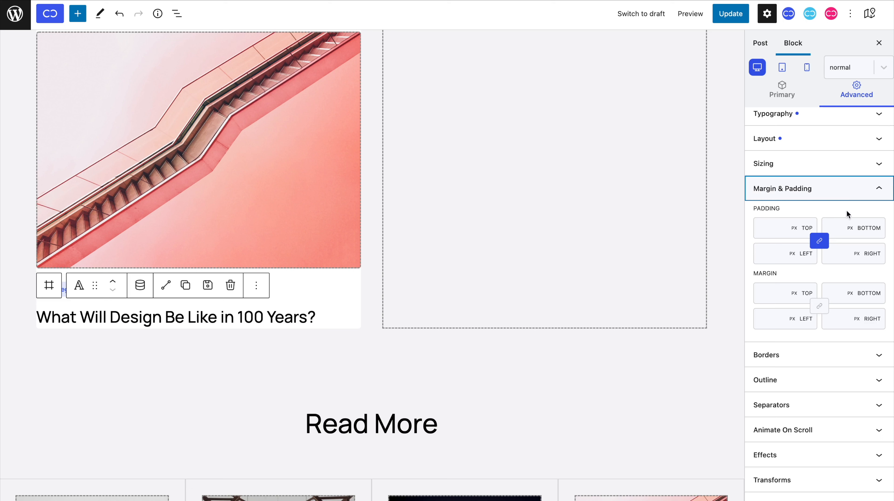
click(840, 295)
text(10)
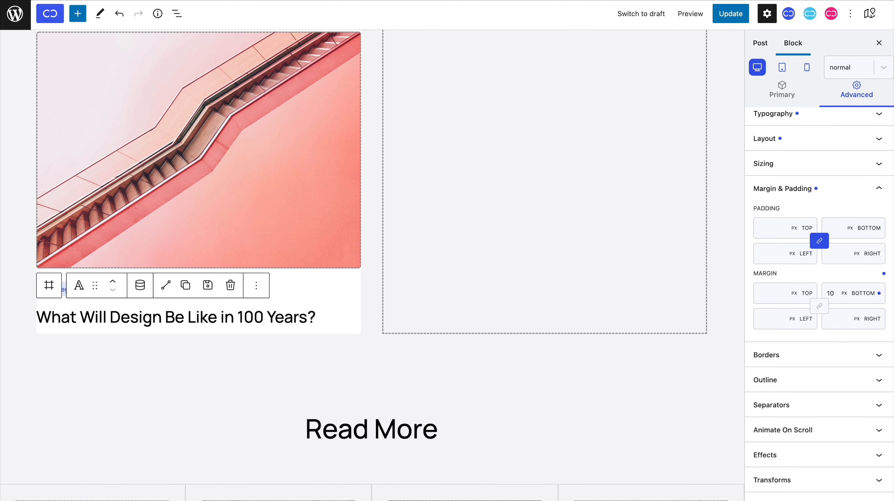
Step: Activate a link wrapper on the post title heading with a dynamic URL source set to Post URL
click(782, 101)
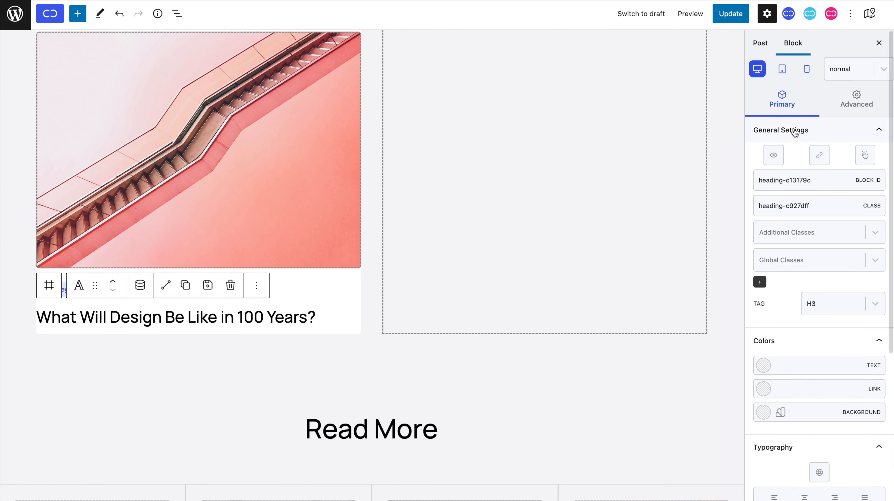
click(819, 155)
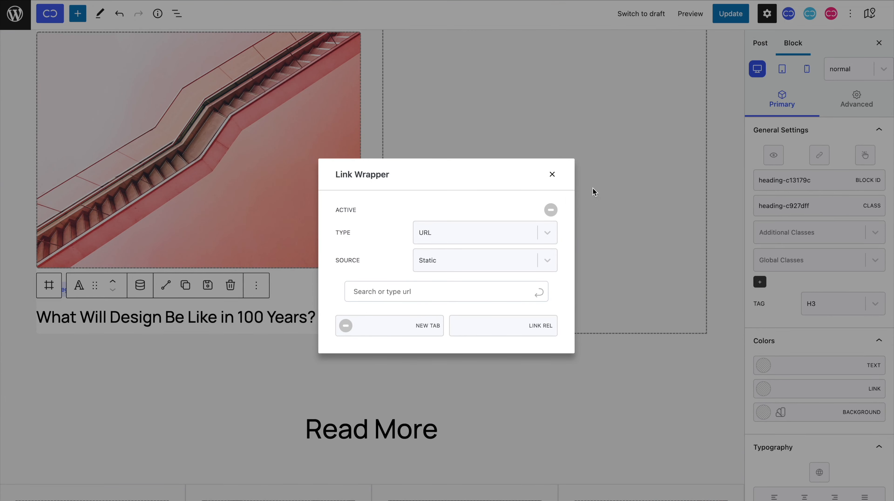
click(551, 210)
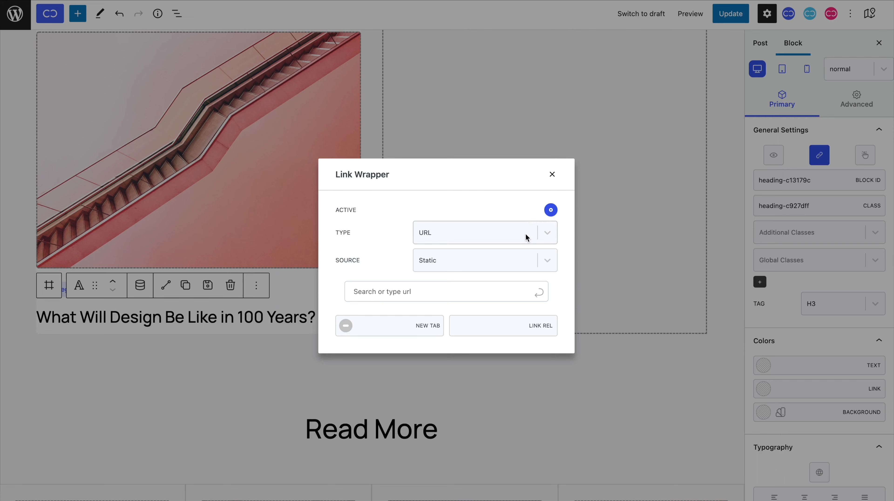
click(521, 259)
click(523, 300)
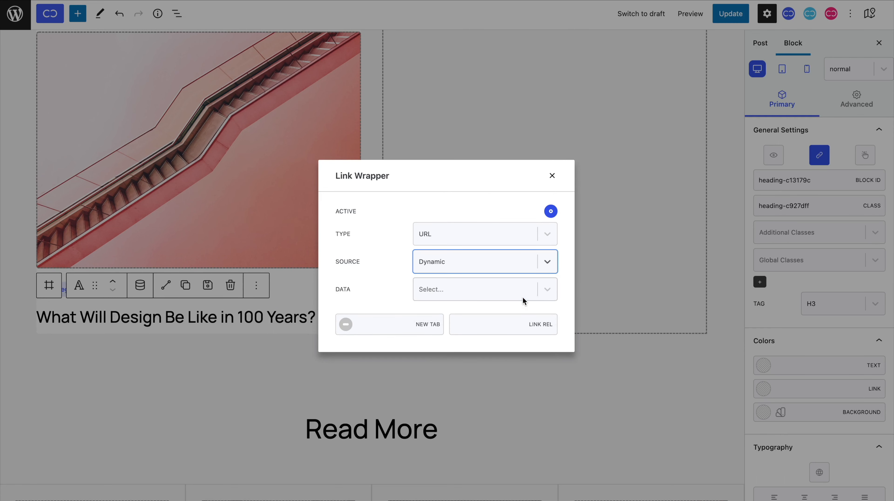
click(522, 297)
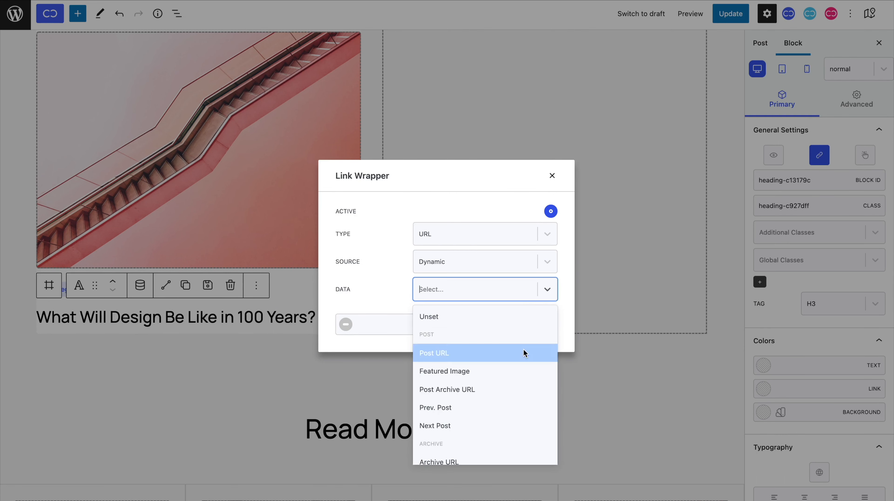
click(523, 349)
click(552, 175)
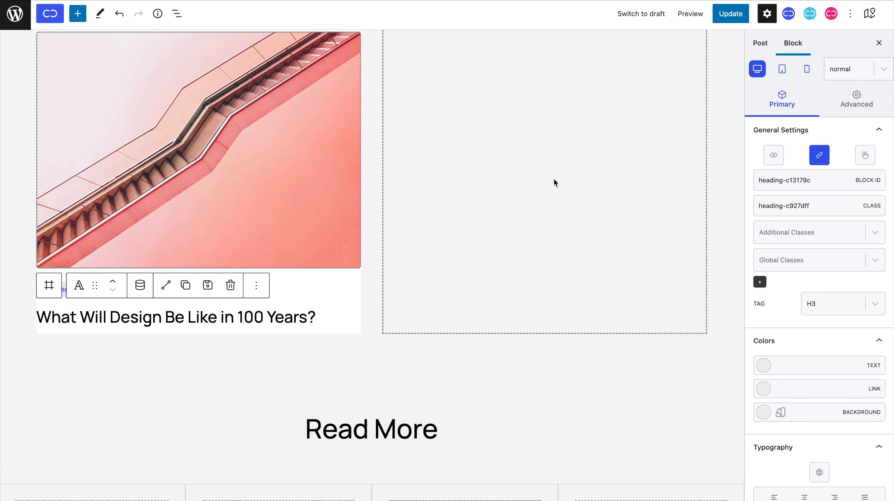
Step: Insert a paragraph below the post title in the card's div and set its font size to 18 px
click(49, 287)
click(140, 49)
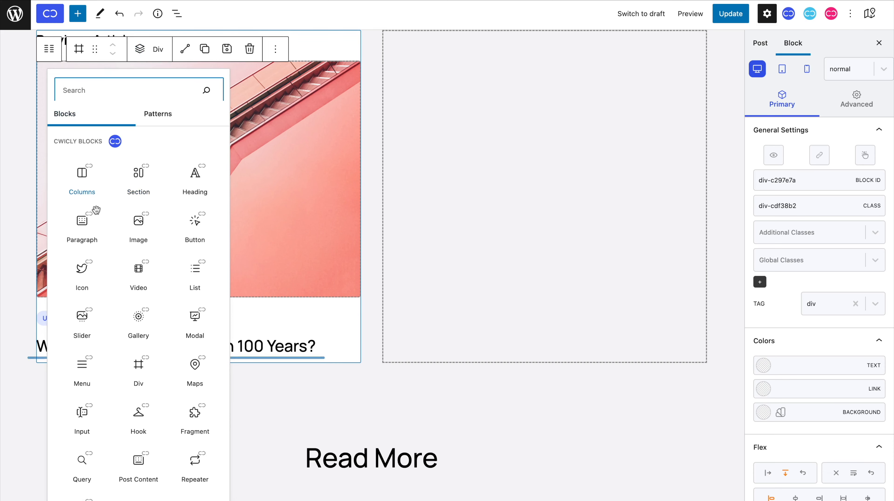
click(88, 222)
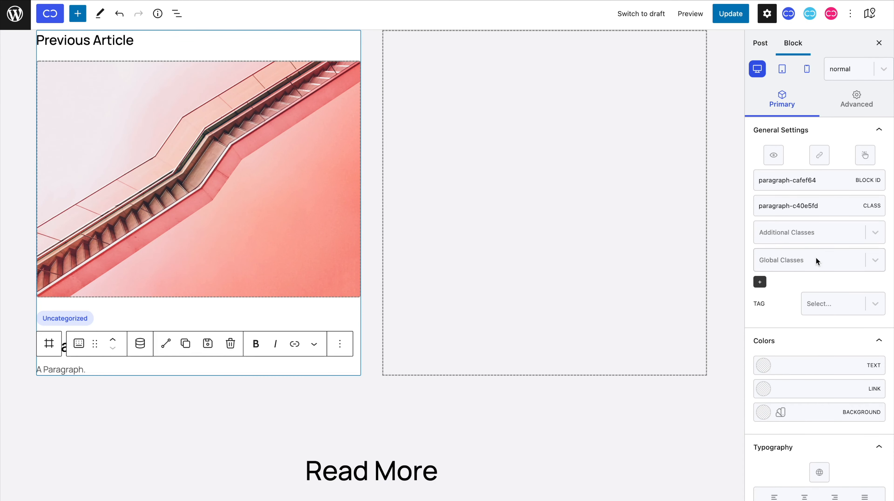
scroll(792, 312, down, 5)
click(774, 369)
text(18)
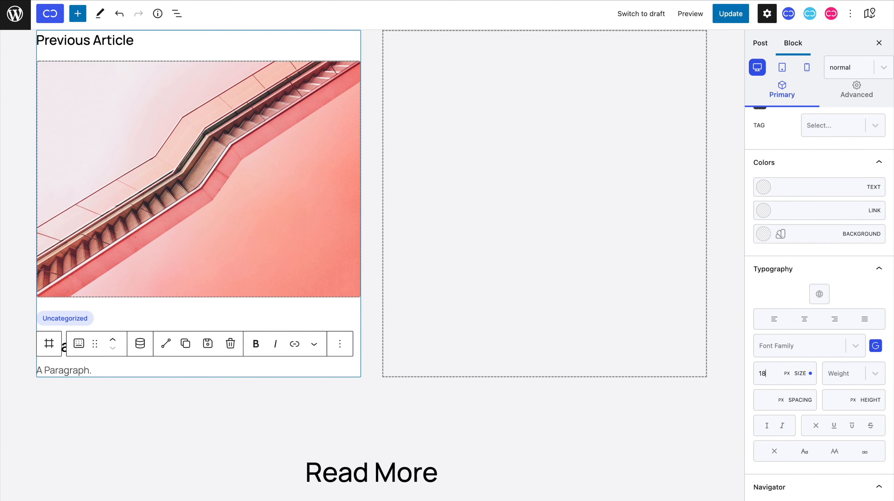
Step: Make the paragraph's content dynamic with WordPress as the source and Post Excerpt as the value, limited to 100 characters
click(140, 344)
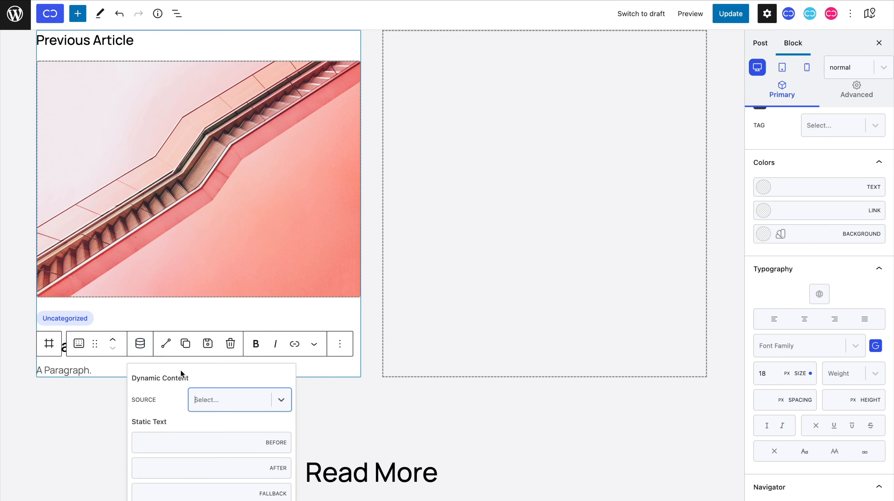
click(218, 399)
click(218, 442)
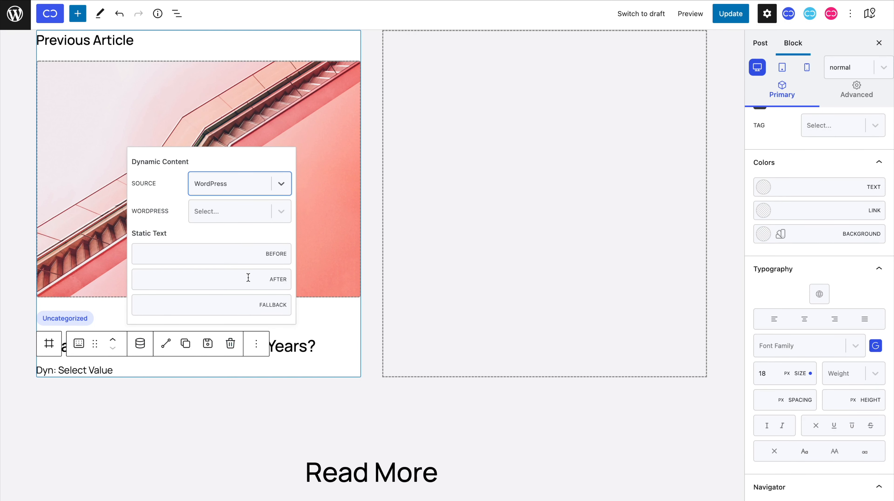
click(253, 211)
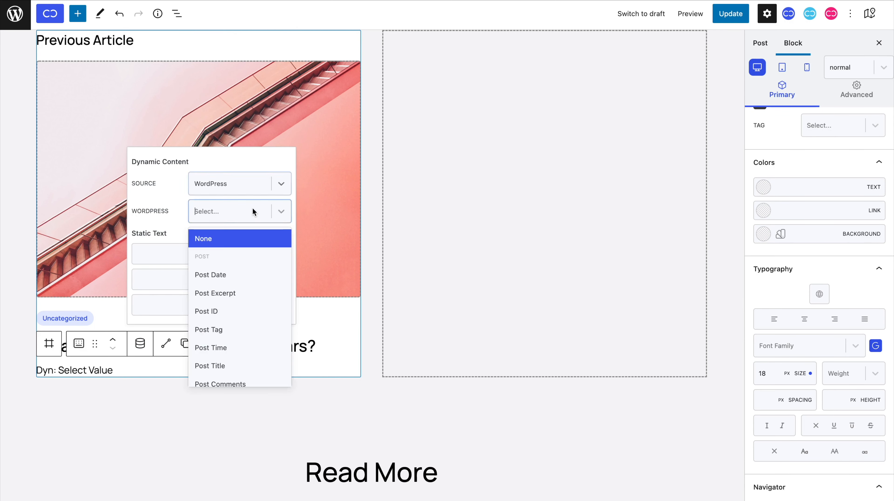
click(255, 289)
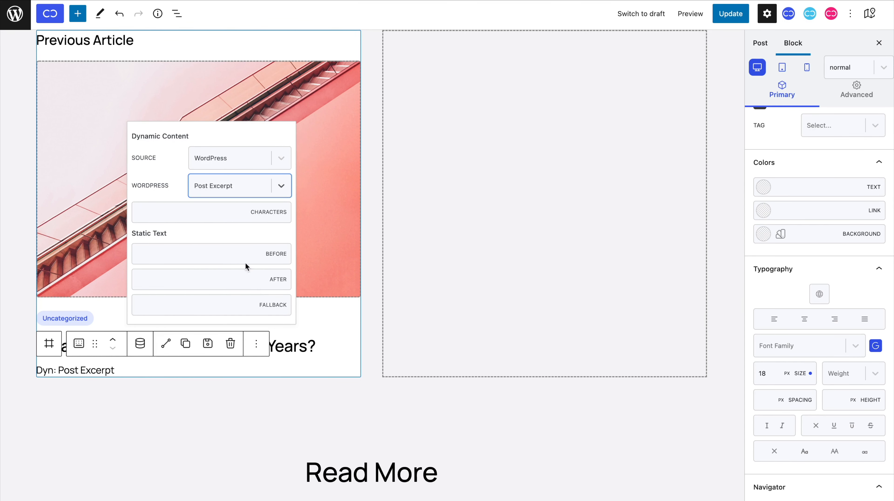
click(224, 212)
text(100)
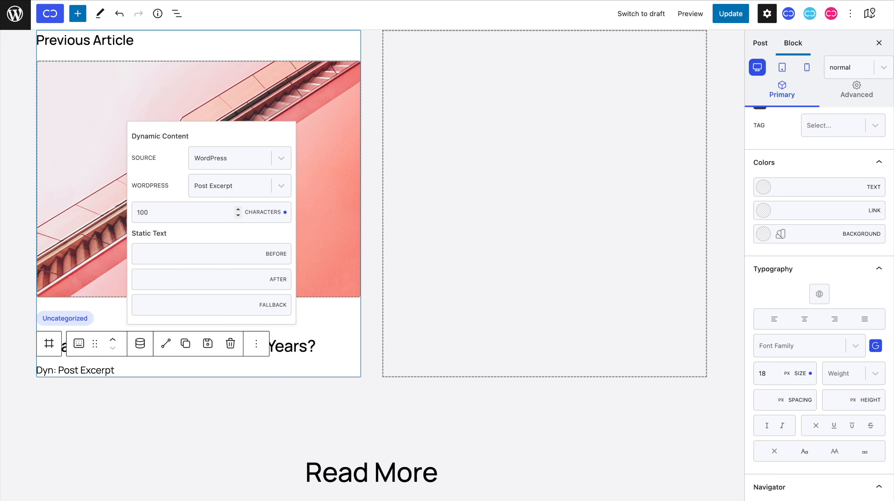
Step: Give the post excerpt paragraph a bottom margin of 20 px
click(851, 98)
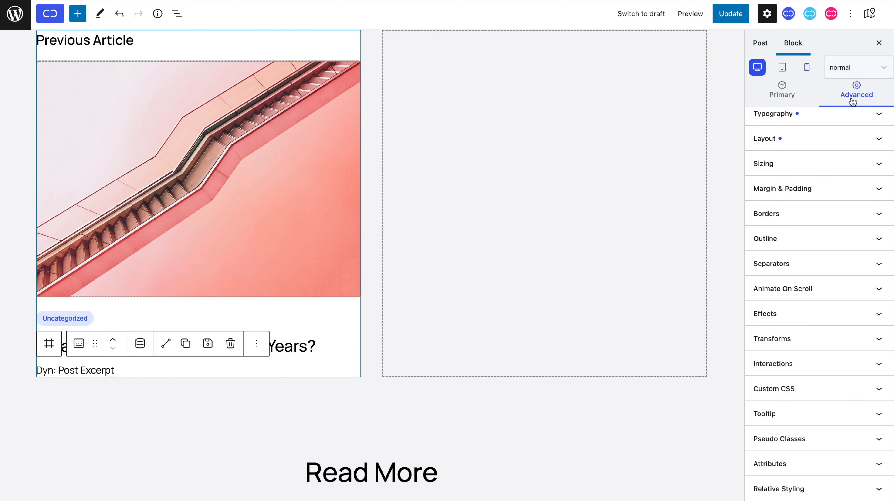
click(854, 190)
click(835, 293)
text(20)
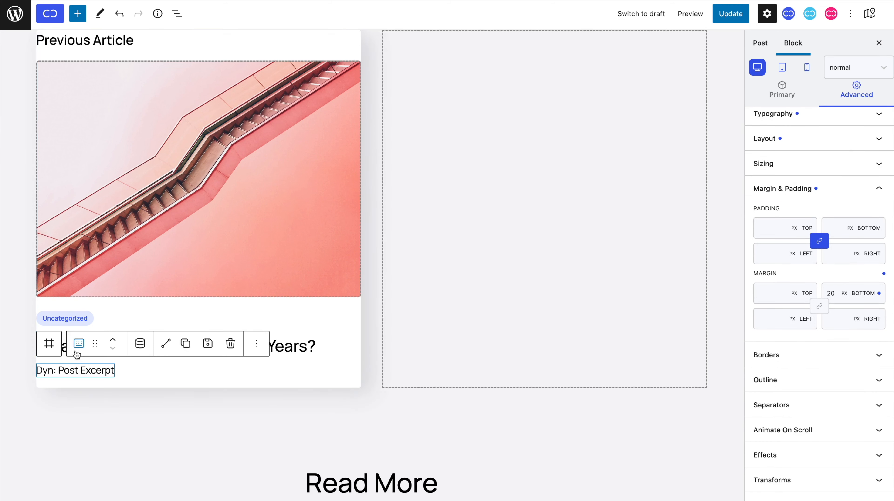
Step: Insert a div below the post excerpt in the card's div and set its flex direction to row with vertically centered items
click(49, 344)
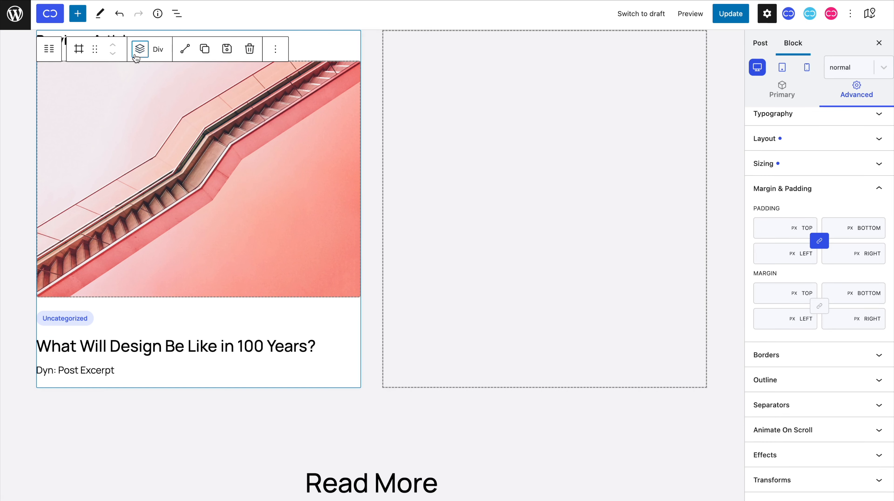
click(140, 49)
click(138, 365)
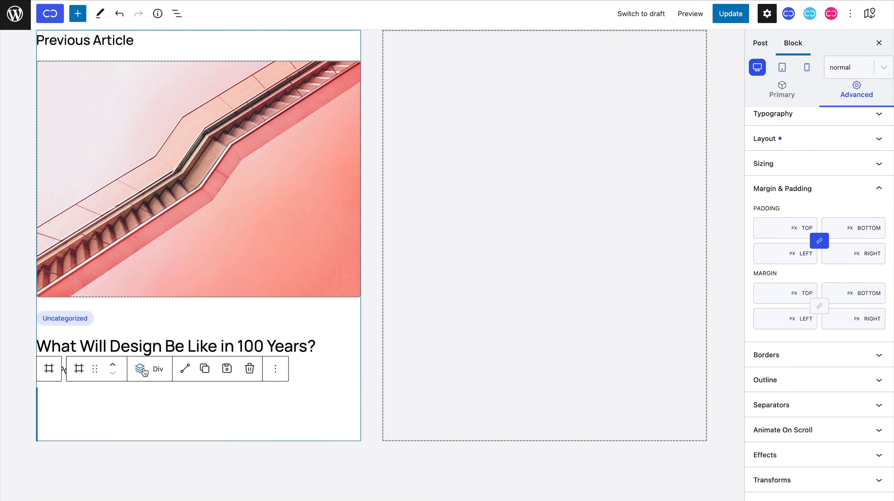
click(809, 99)
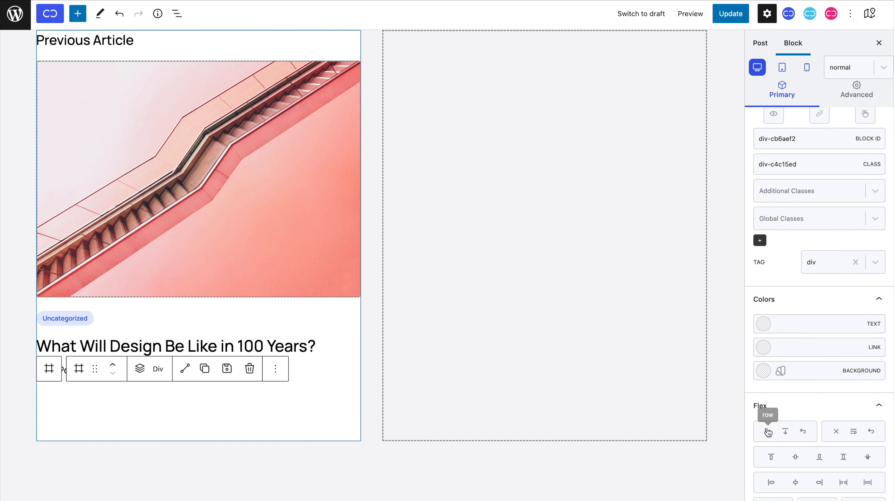
click(795, 457)
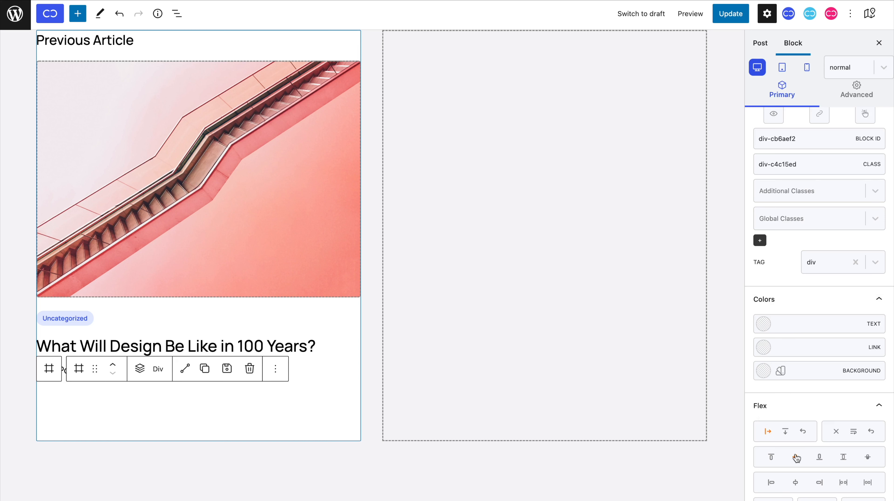
Step: Insert a nested div inside the row div and set its height and width to 30 px
click(140, 369)
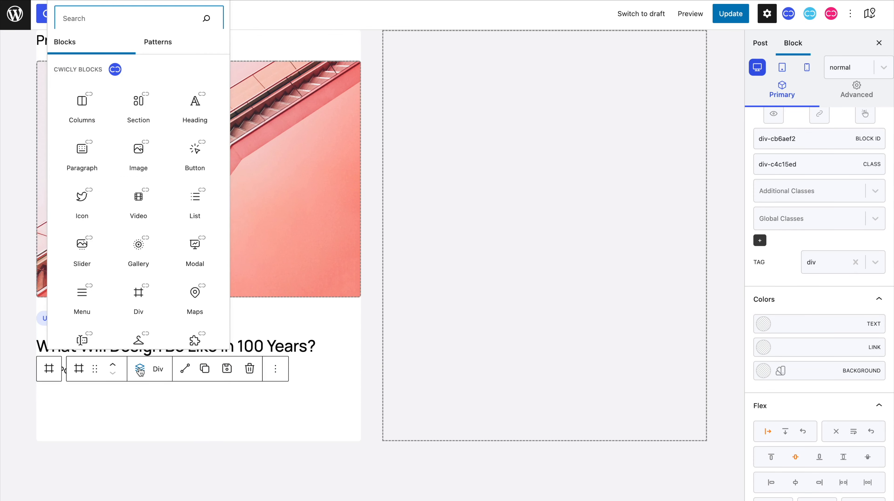
click(139, 291)
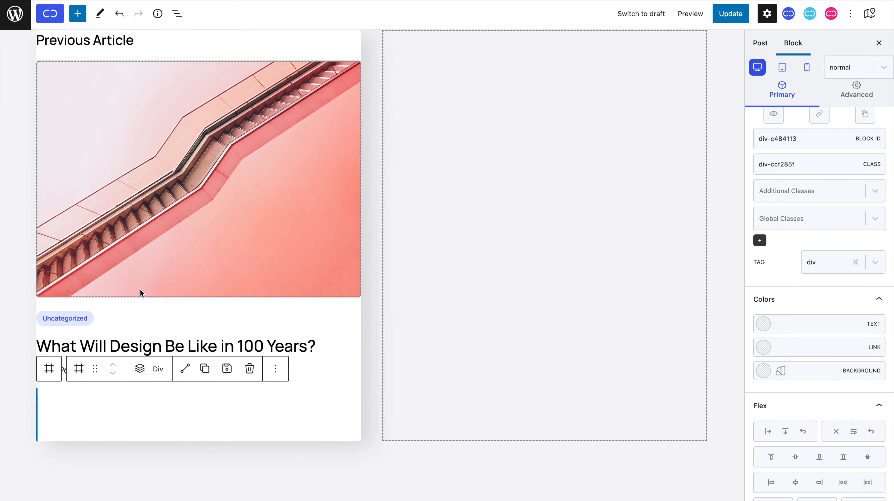
click(824, 97)
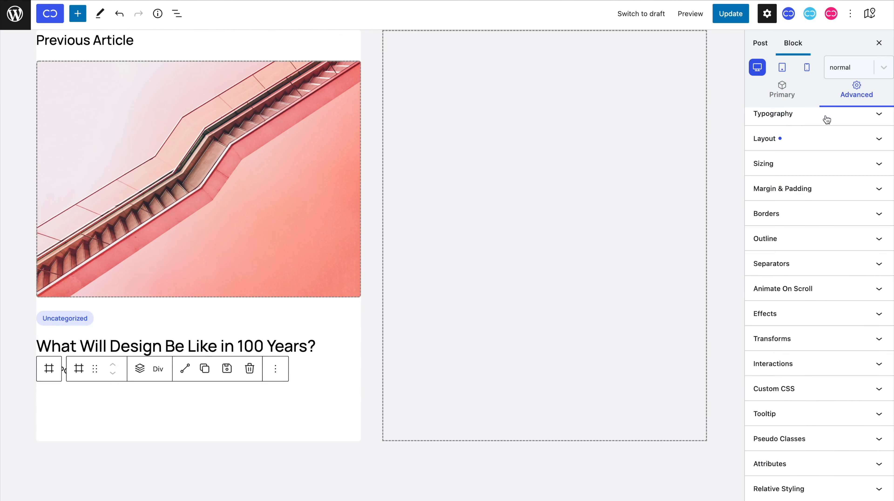
click(831, 163)
click(772, 195)
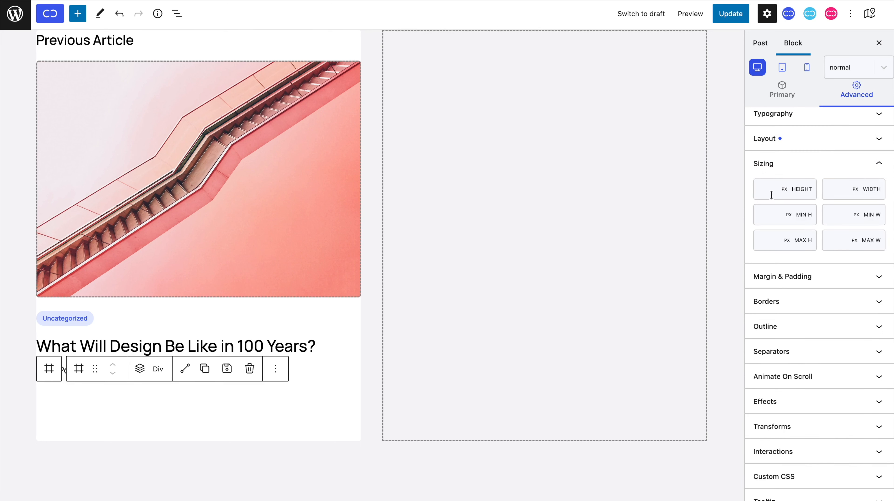
text(30)
click(827, 190)
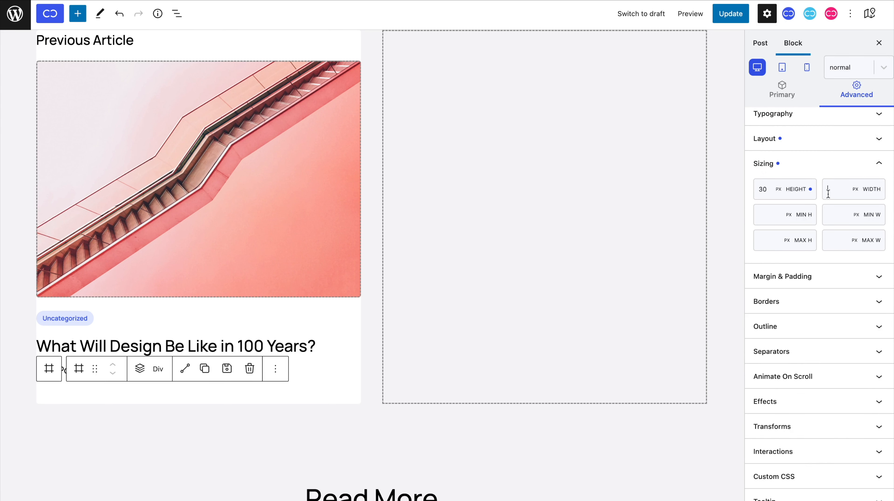
text(30)
Step: Set the border radius of the small nested div to 100% on all corners
click(833, 299)
click(777, 256)
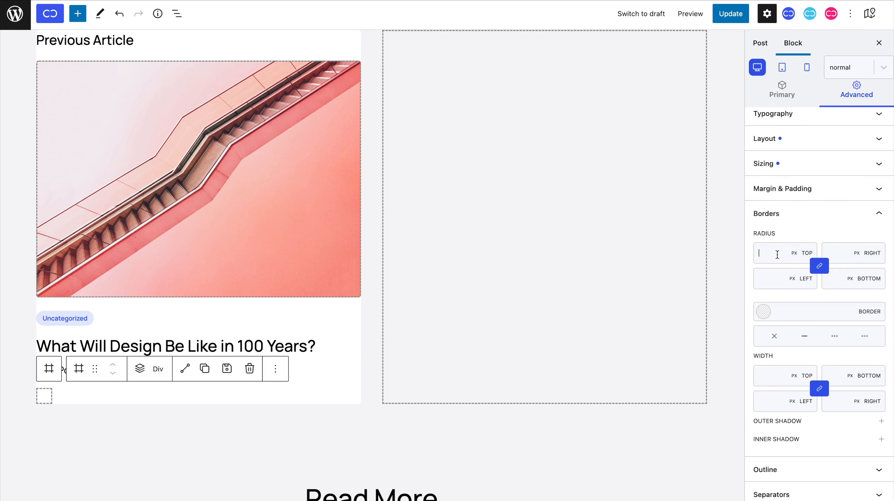
text(100)
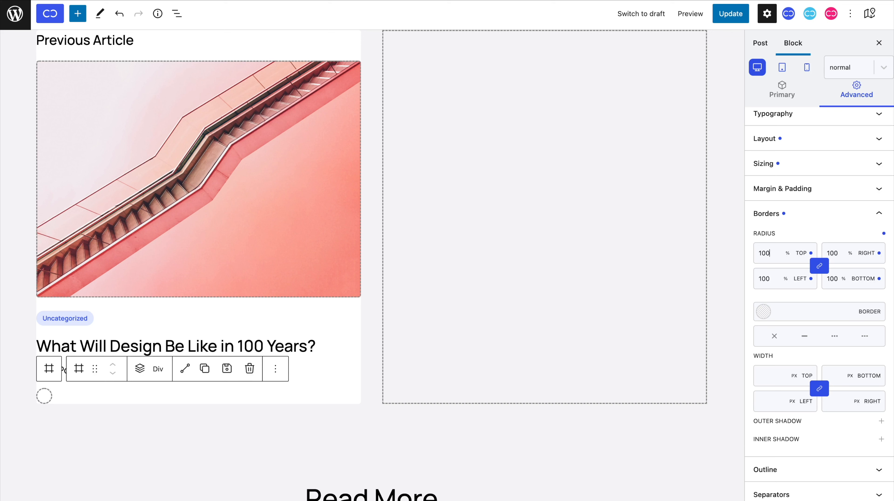
Step: Give the round div a dynamic background image with WordPress as the data source and Author Picture as the value
scroll(819, 210, up, 2)
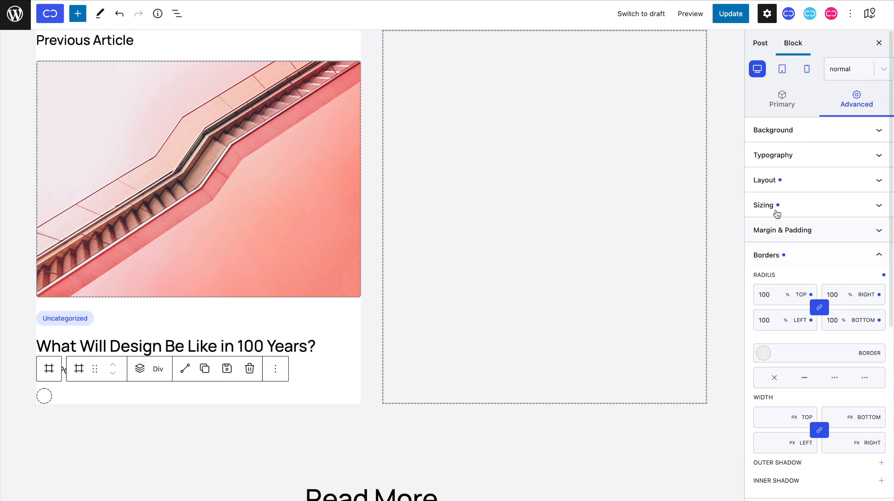
click(775, 143)
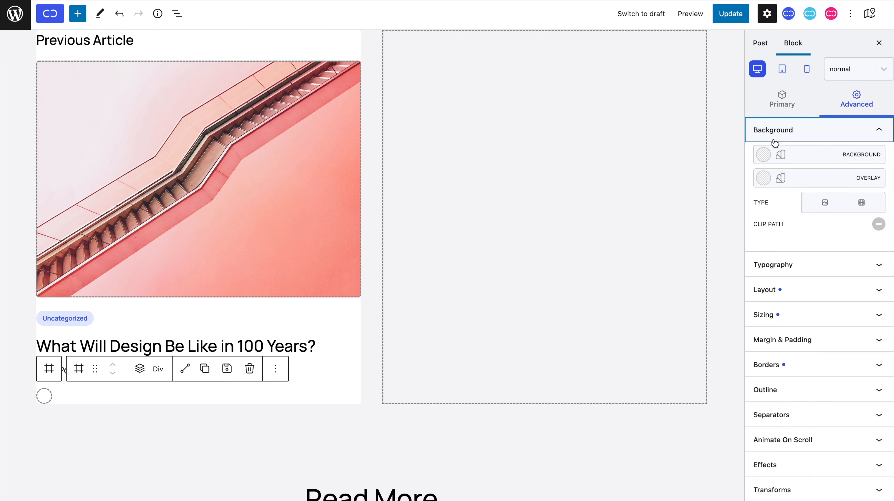
click(825, 202)
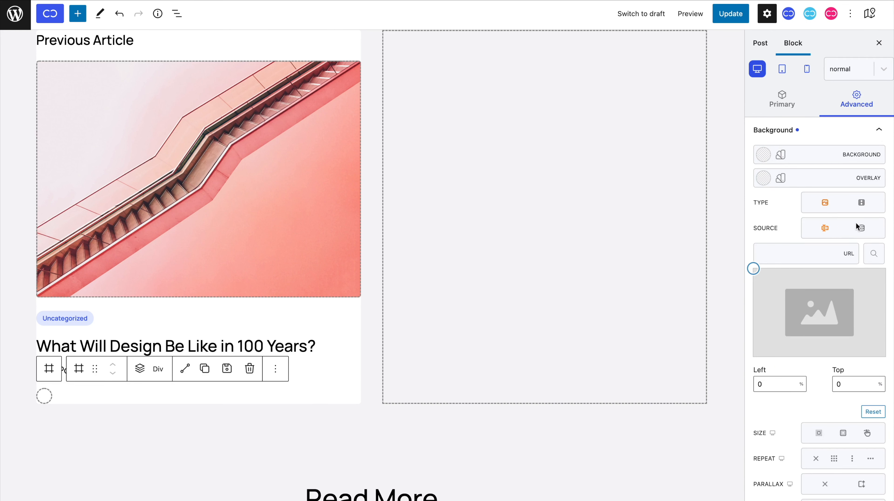
click(861, 229)
click(849, 254)
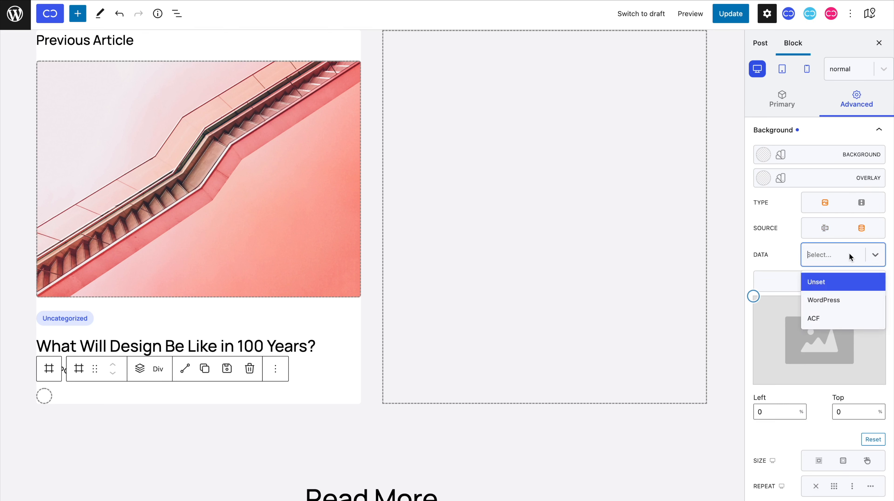
click(848, 299)
click(848, 293)
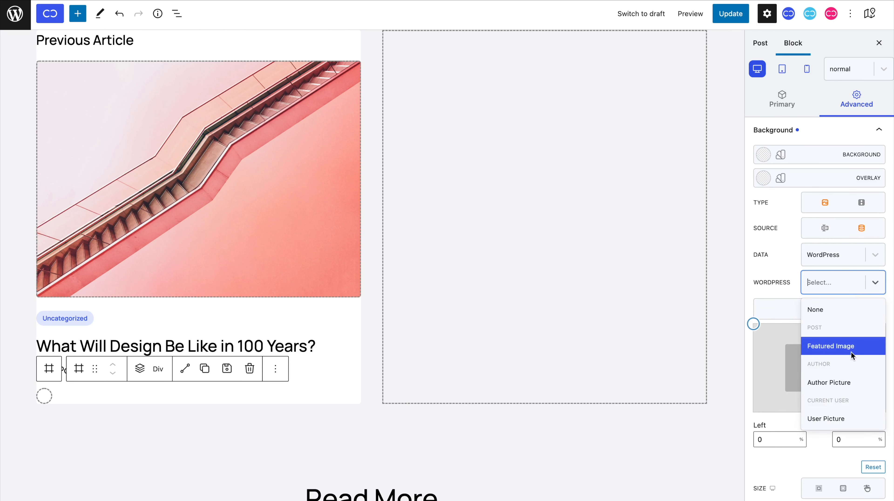
click(853, 382)
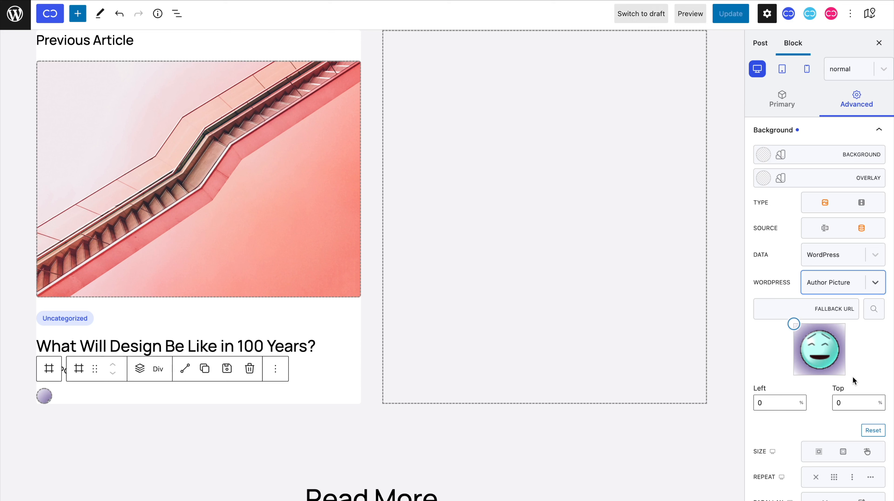
Step: Scale the author picture background to fit the round div and position it at 50% left and 50% top
click(814, 452)
click(756, 403)
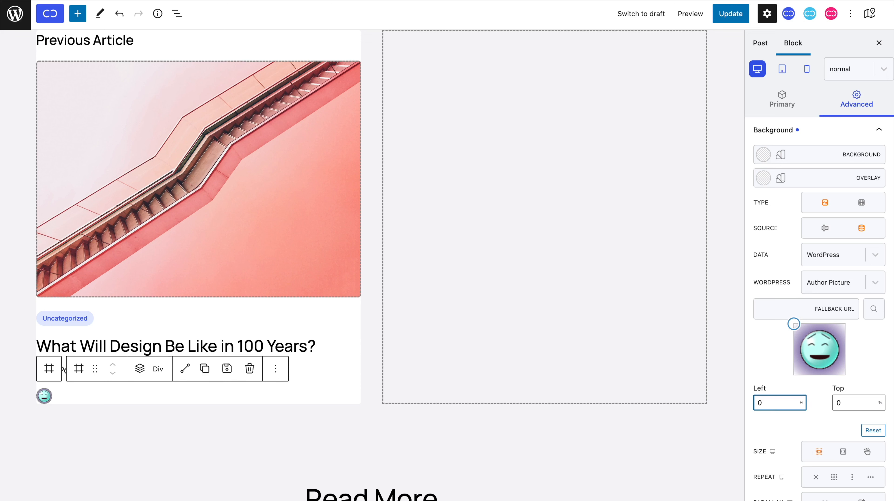
text(5)
click(837, 404)
text(5)
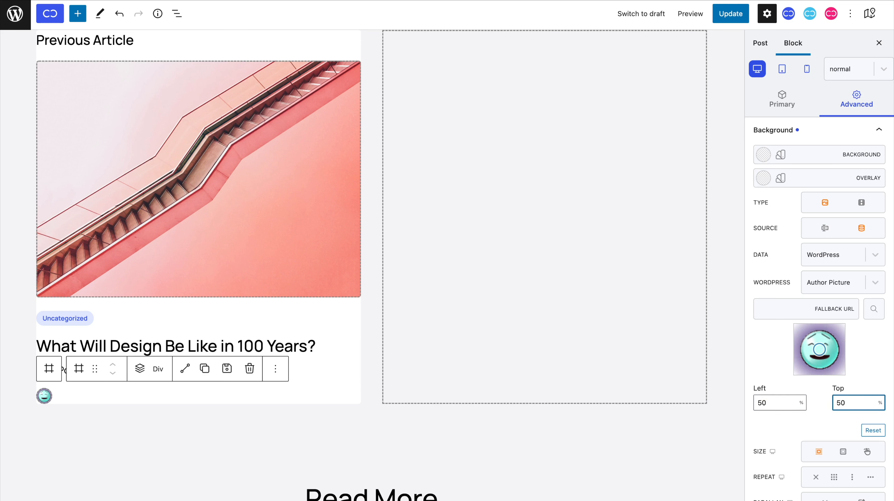
Step: Give the round author picture div a right margin of 10 px
scroll(834, 413, down, 15)
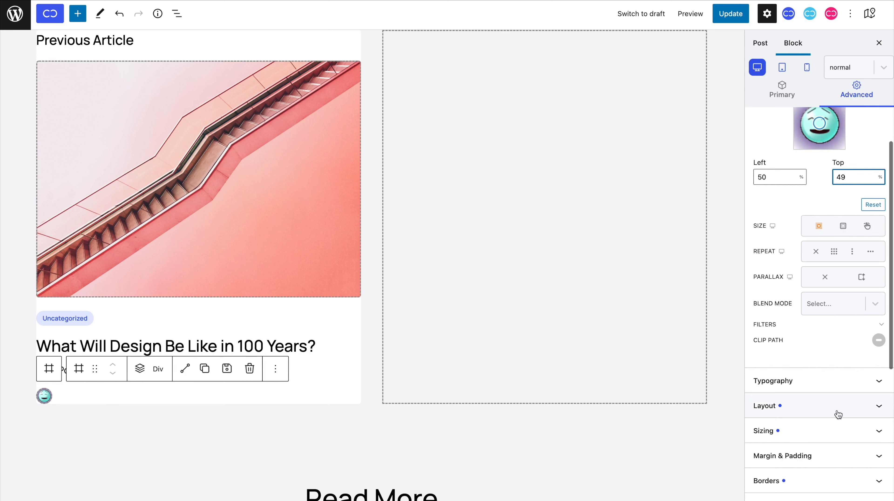
scroll(832, 463, up, 5)
click(838, 340)
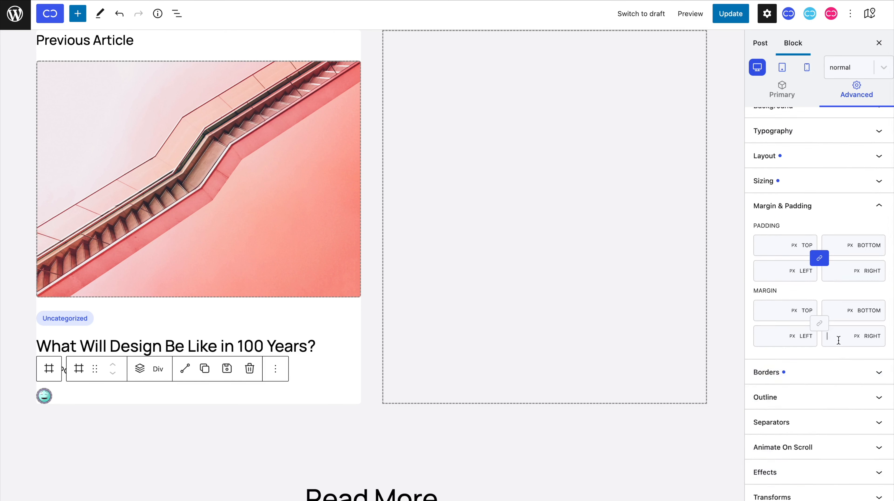
text(10)
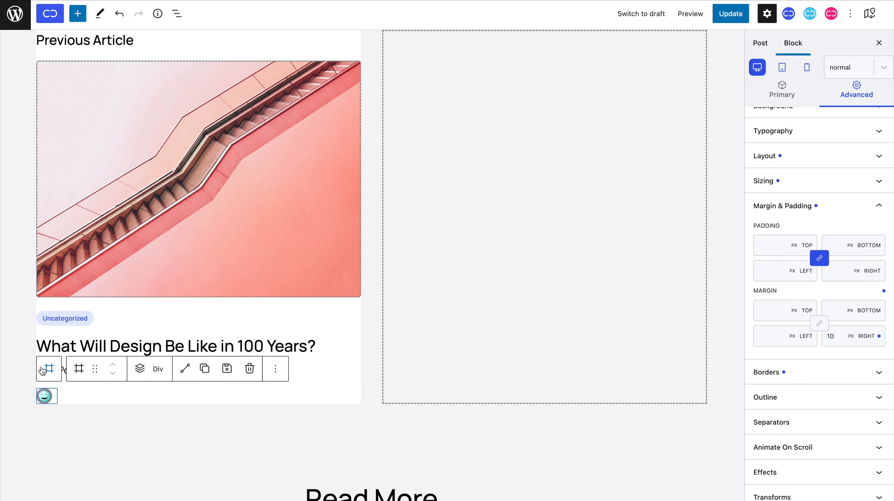
Step: Insert a paragraph beside the author picture inside the row div
click(44, 396)
click(139, 368)
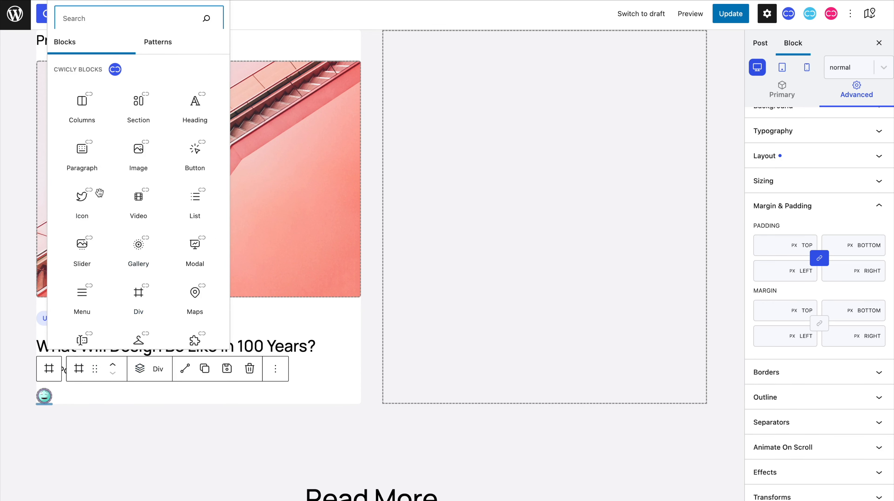
click(91, 168)
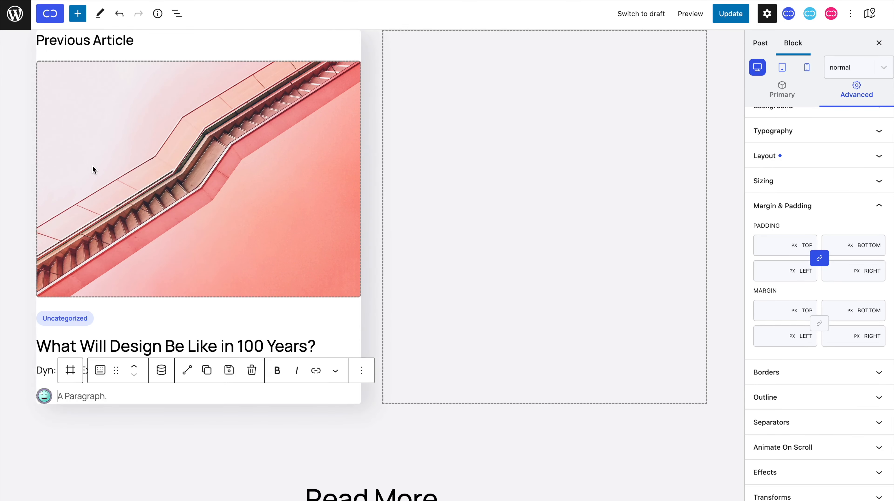
Step: Set the new paragraph's font size to 15 px and its text transform to capitalize
click(754, 93)
scroll(784, 293, down, 5)
click(767, 338)
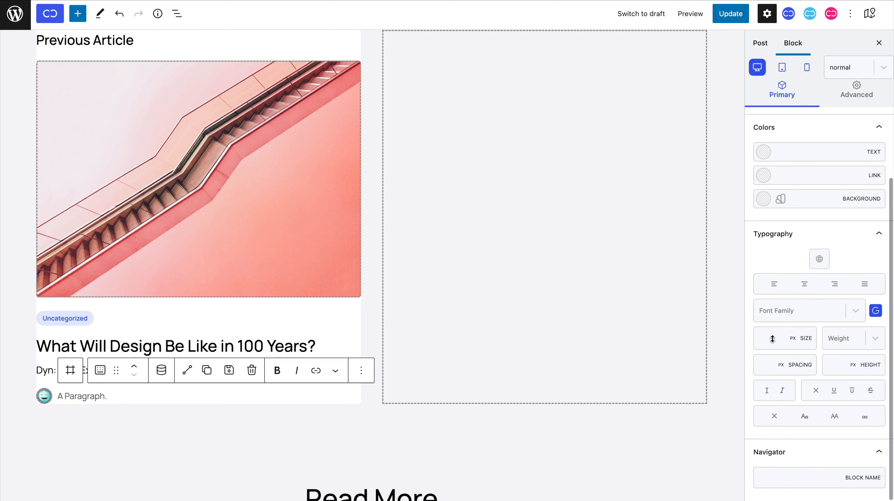
text(15)
click(802, 418)
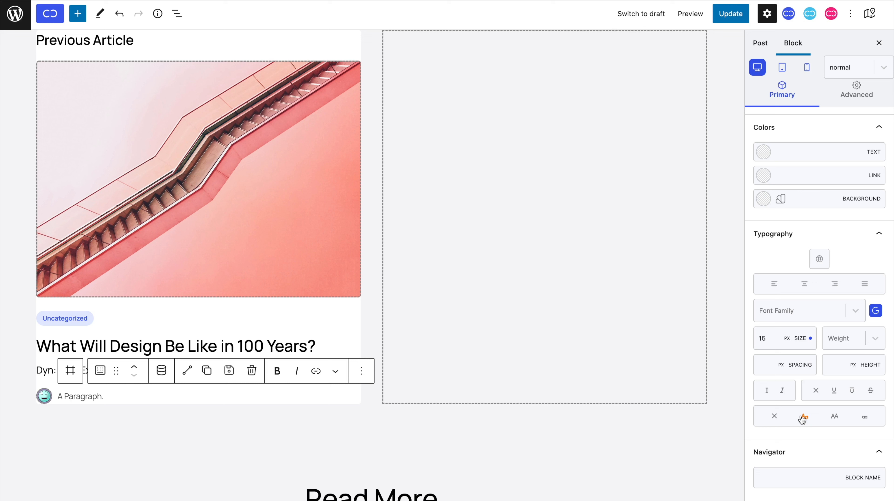
Step: Bind the paragraph beside the author picture to dynamic content from WordPress using the Author Name field
click(161, 370)
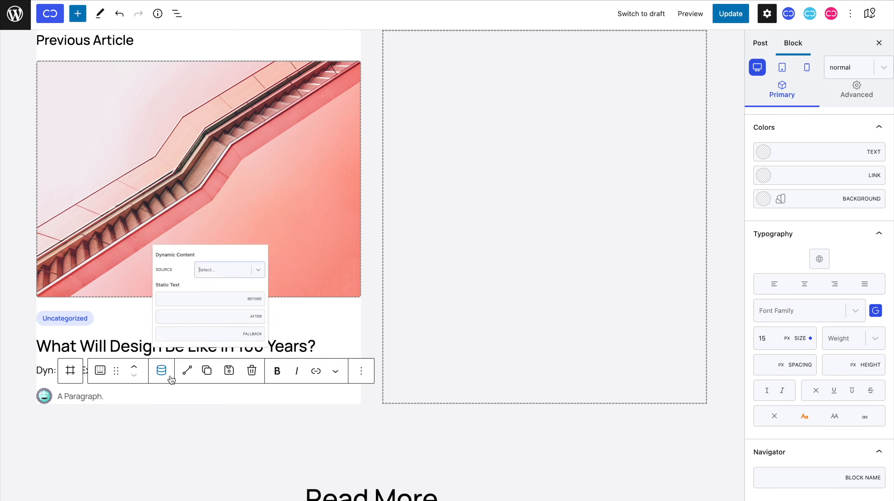
click(273, 246)
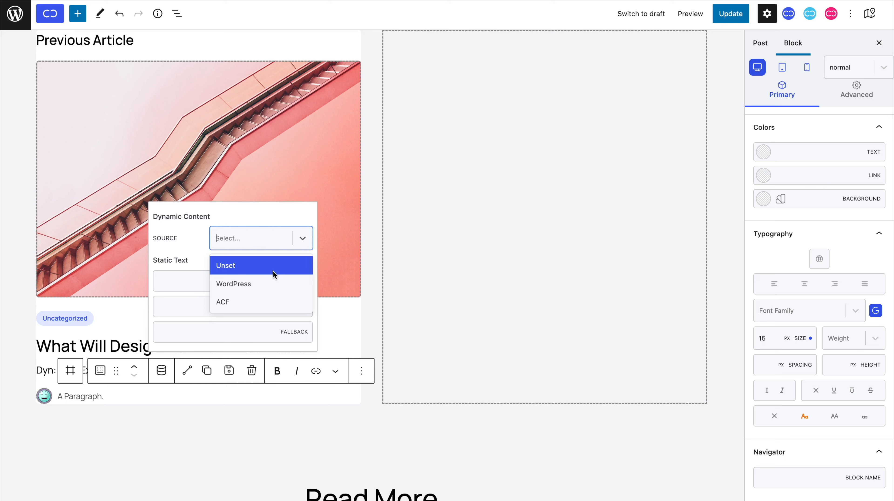
click(273, 282)
click(268, 243)
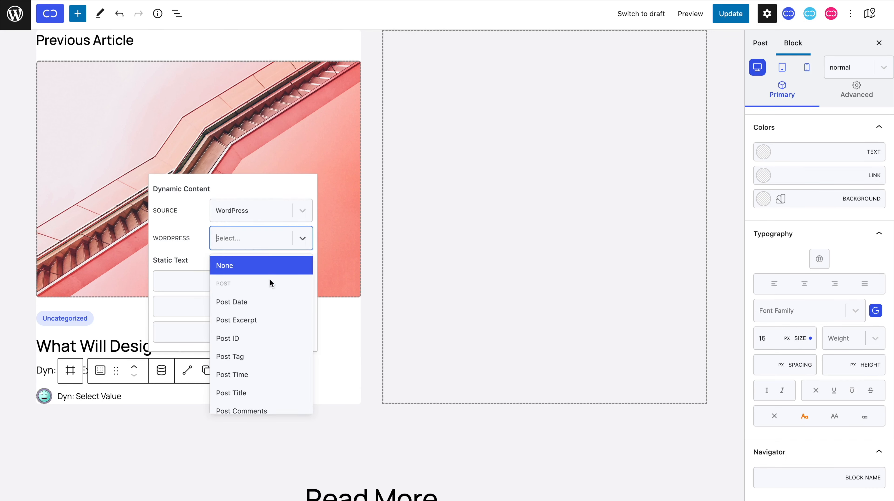
scroll(268, 303, down, 5)
scroll(268, 303, down, 4)
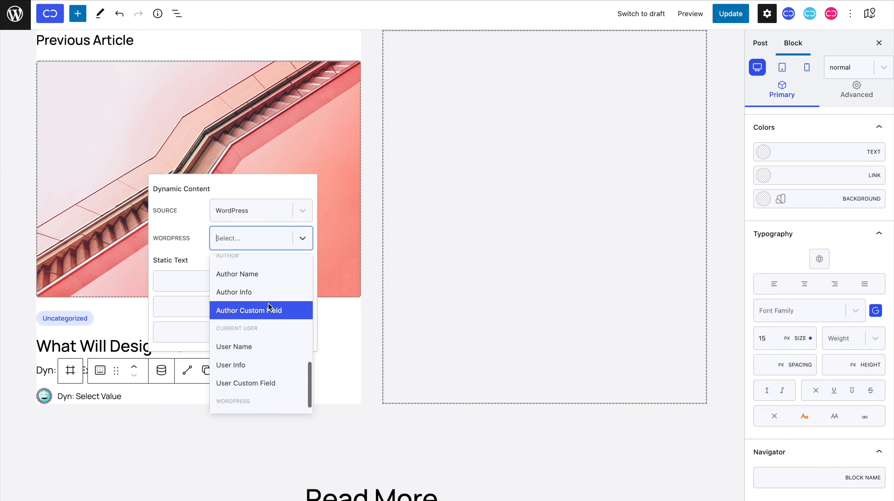
click(264, 274)
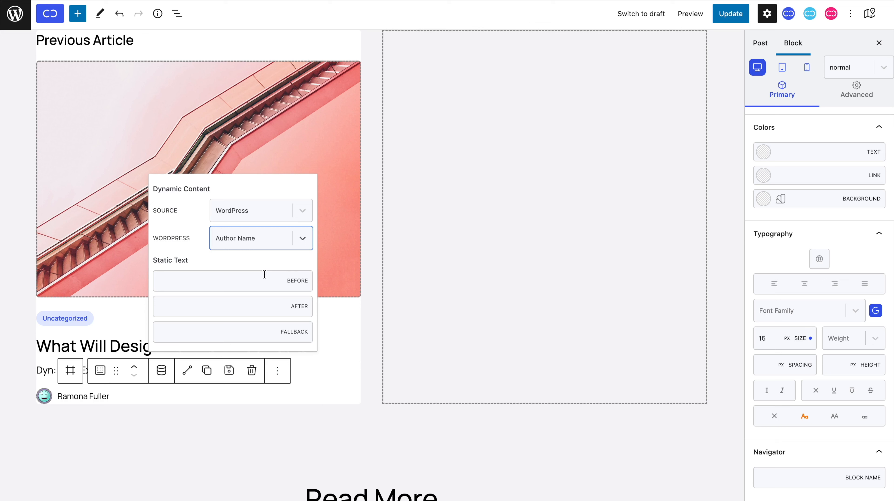
Step: Add the static text "by " before the dynamic author name and close the dynamic content settings
click(265, 274)
text(by)
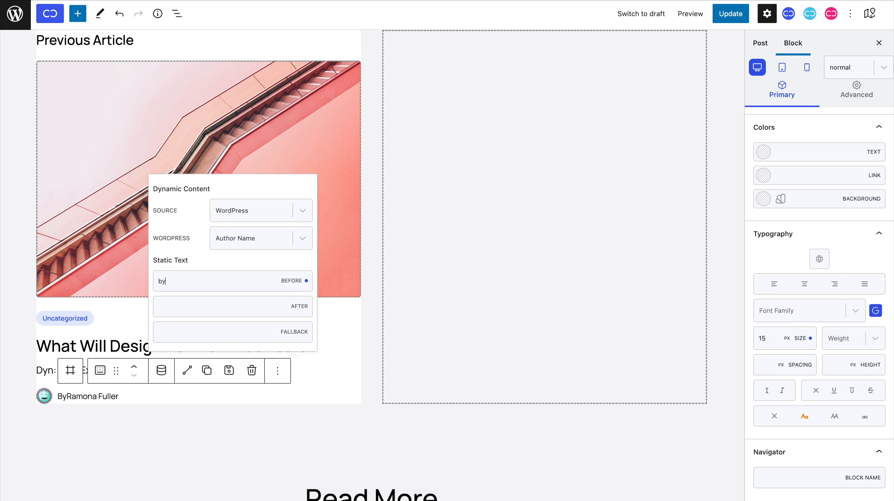
click(345, 359)
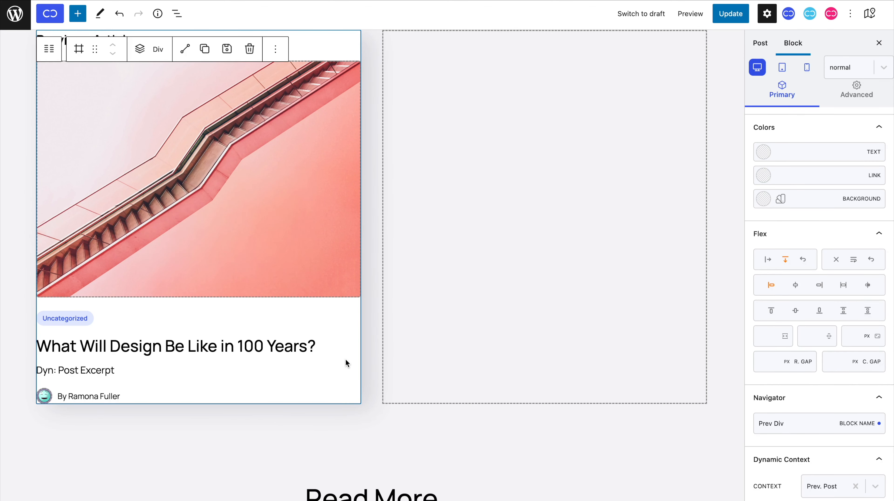
Step: Give the white column holding the Previous Article card a padding of 30 px on all four sides
scroll(345, 361, up, 2)
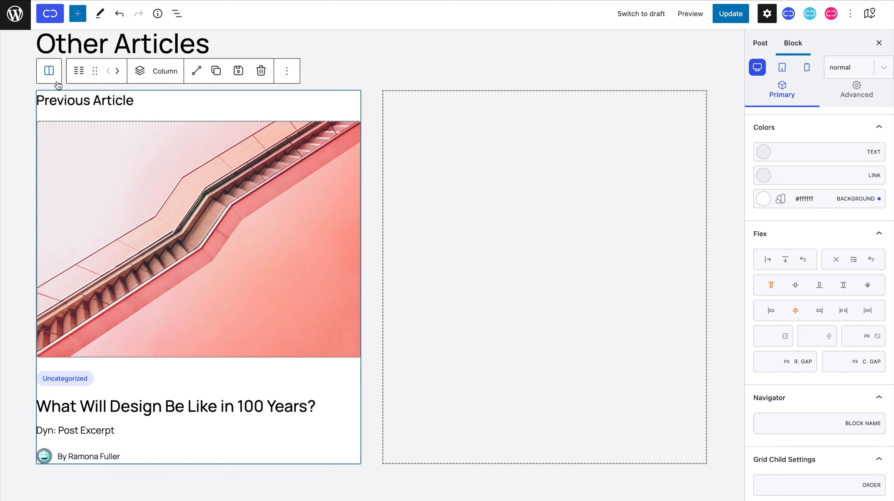
click(864, 100)
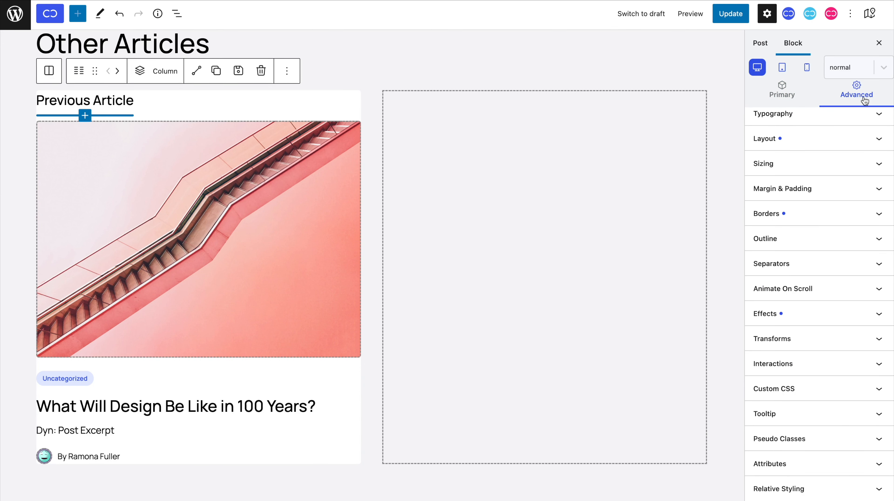
click(864, 189)
click(777, 227)
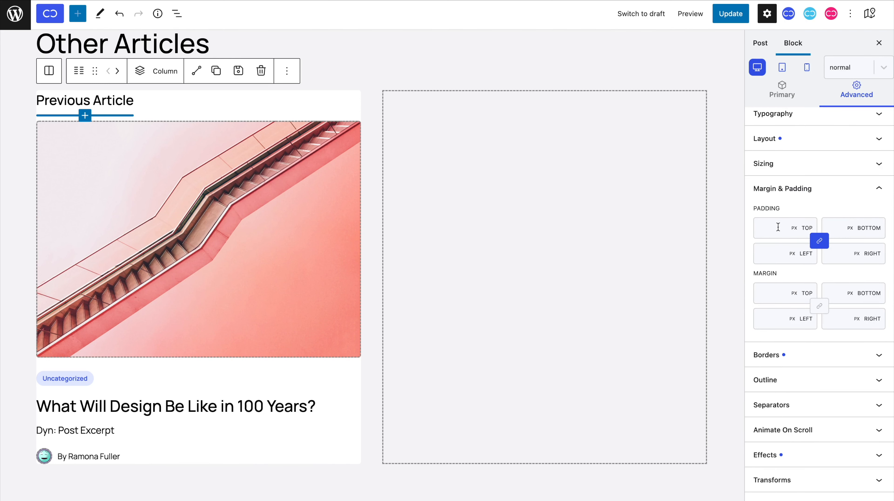
text(30)
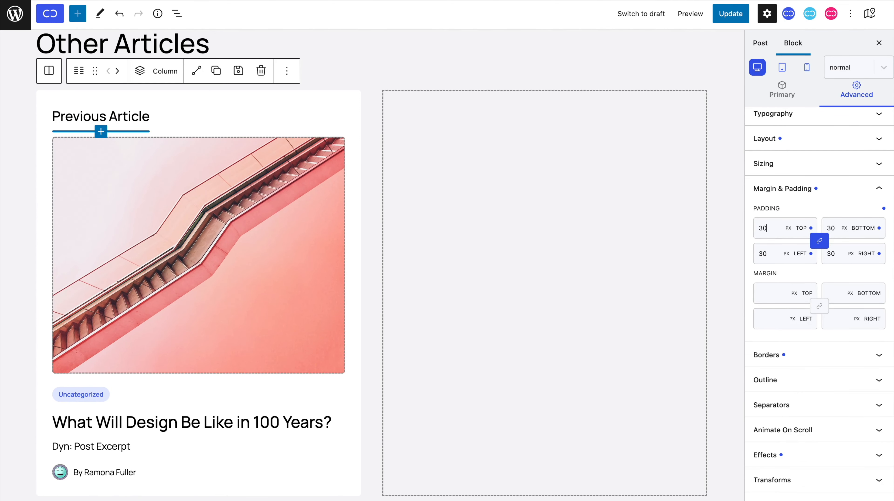
click(771, 95)
scroll(692, 131, down, 1)
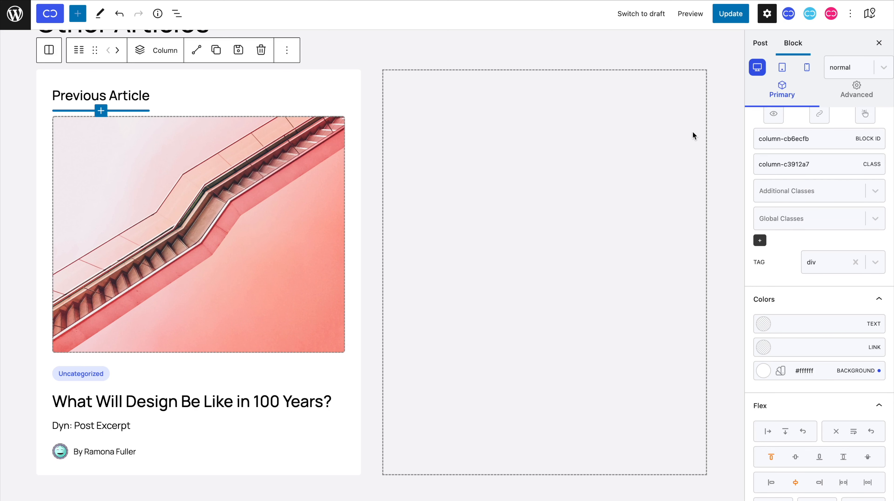
Step: Copy the Div Image relative style from the first post card's div in the Read More section
scroll(693, 131, down, 5)
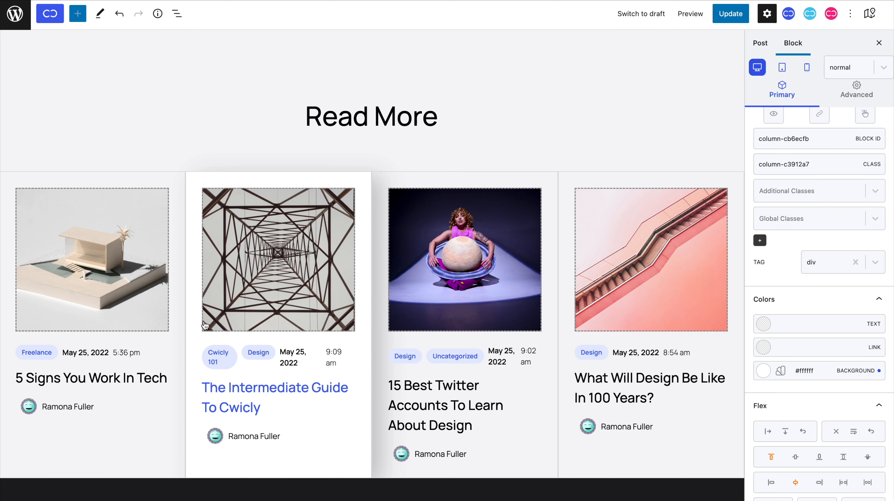
click(178, 338)
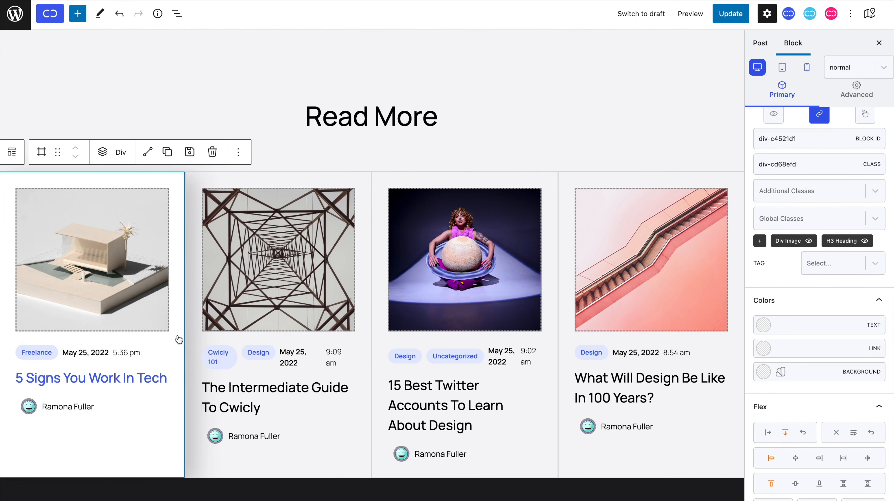
click(857, 92)
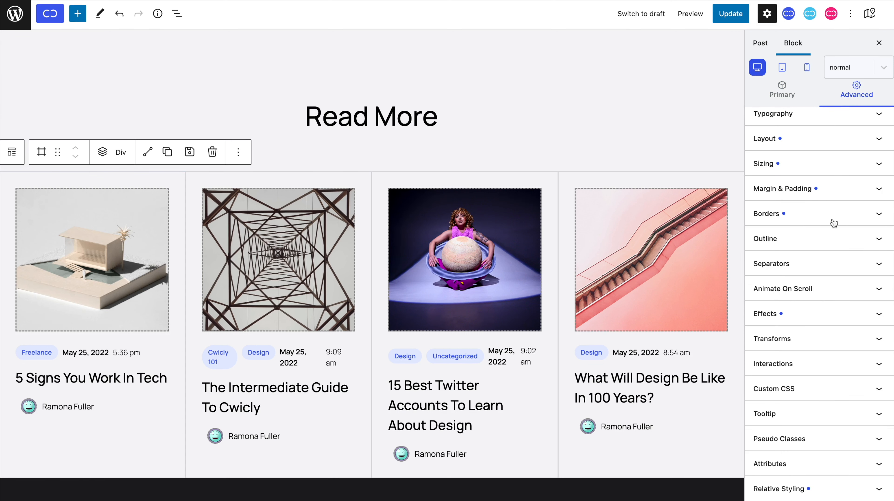
click(841, 495)
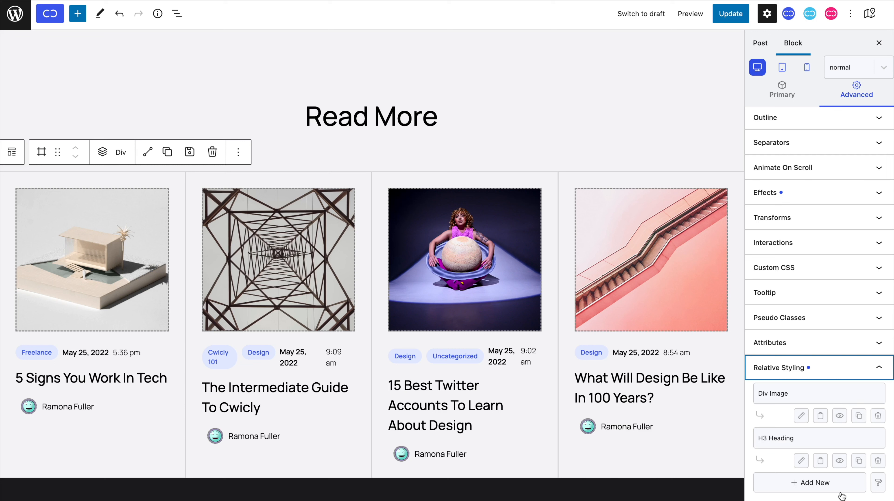
click(863, 417)
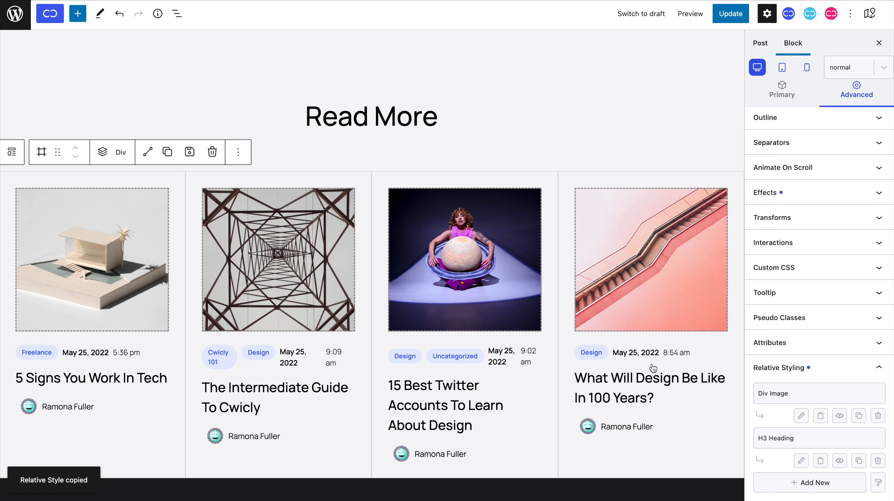
Step: Paste the copied relative style into the Relative Styling of the Previous Article card's inner div
scroll(590, 354, up, 10)
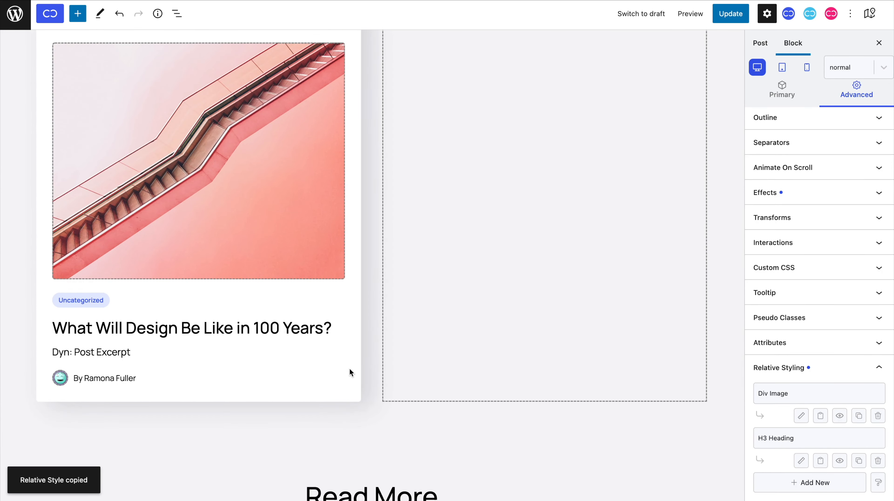
click(349, 369)
click(316, 361)
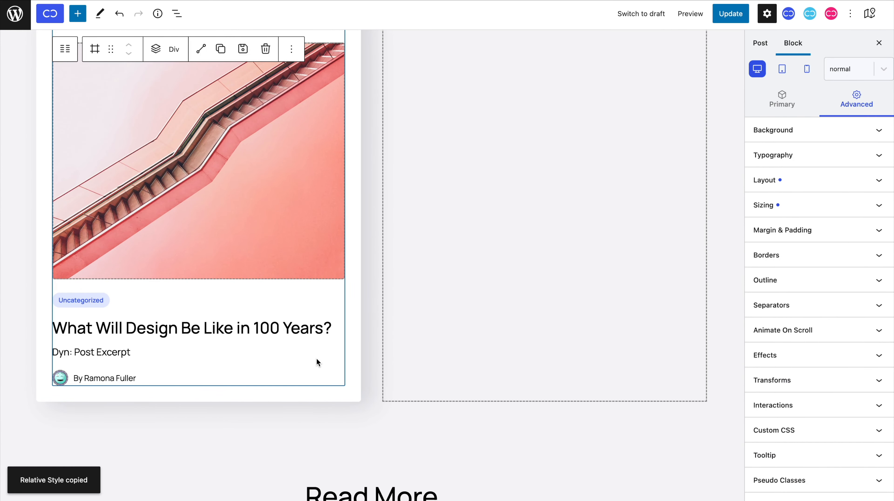
scroll(863, 437, down, 2)
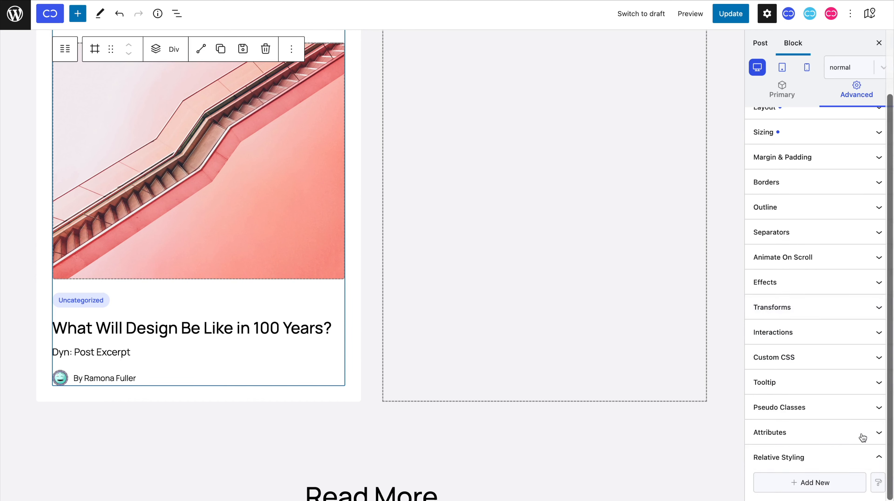
click(877, 485)
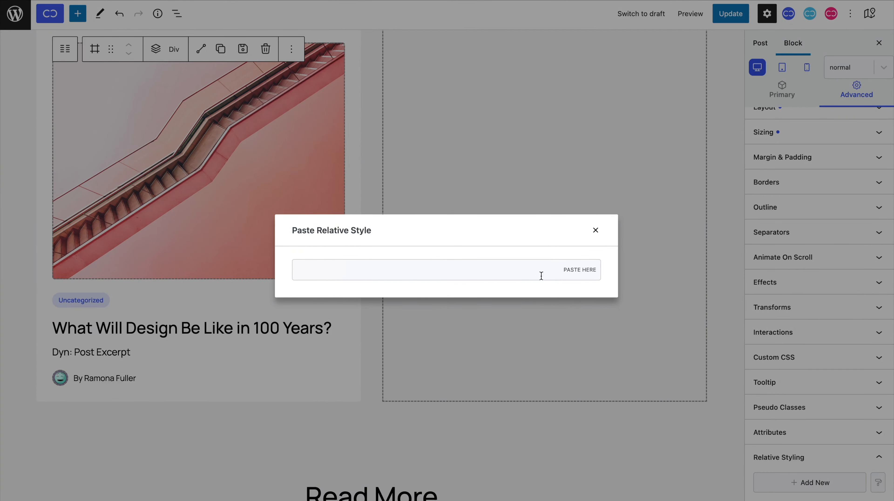
key(ctrl+v)
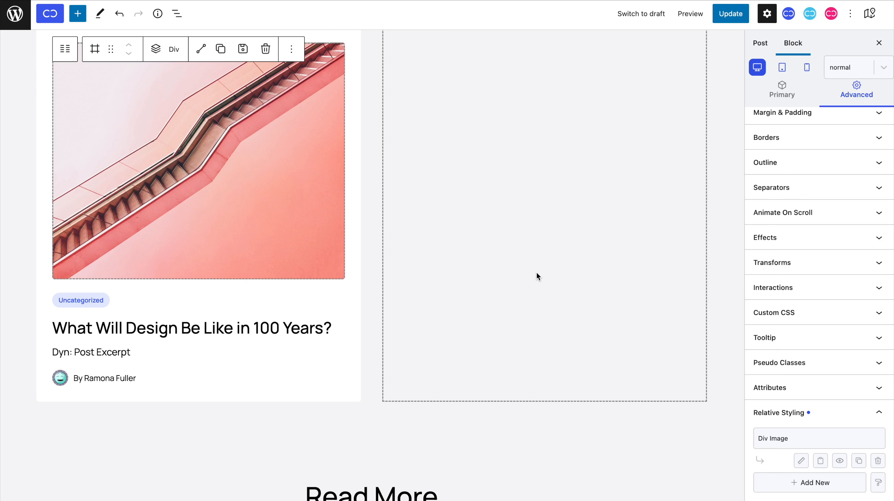
Step: Open the pasted Div Image relative style for editing and set its normal-state background height to 110%
click(820, 461)
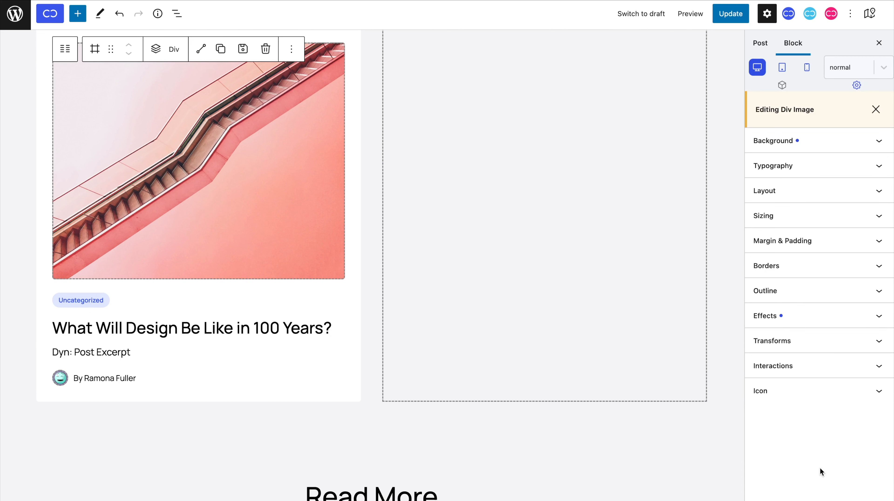
click(874, 152)
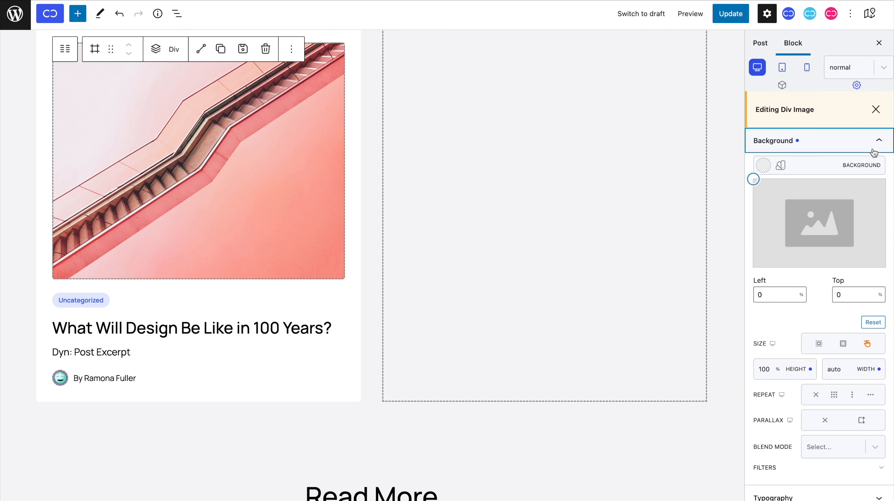
click(865, 78)
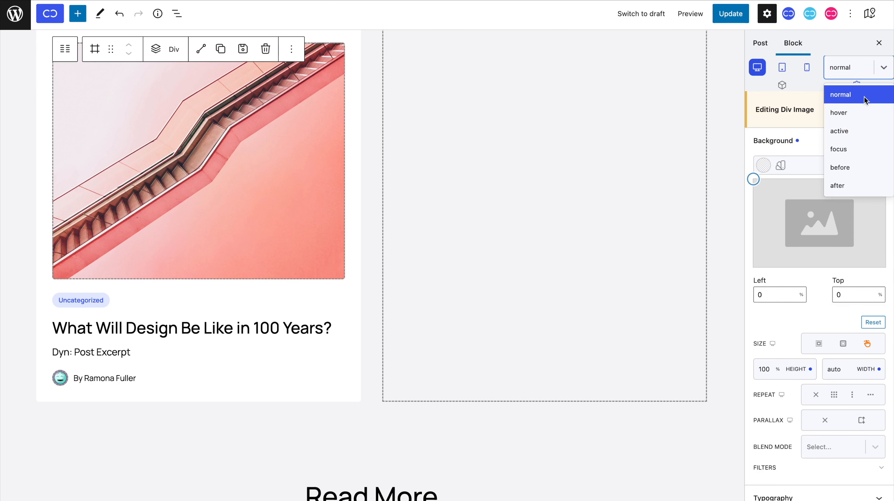
click(865, 102)
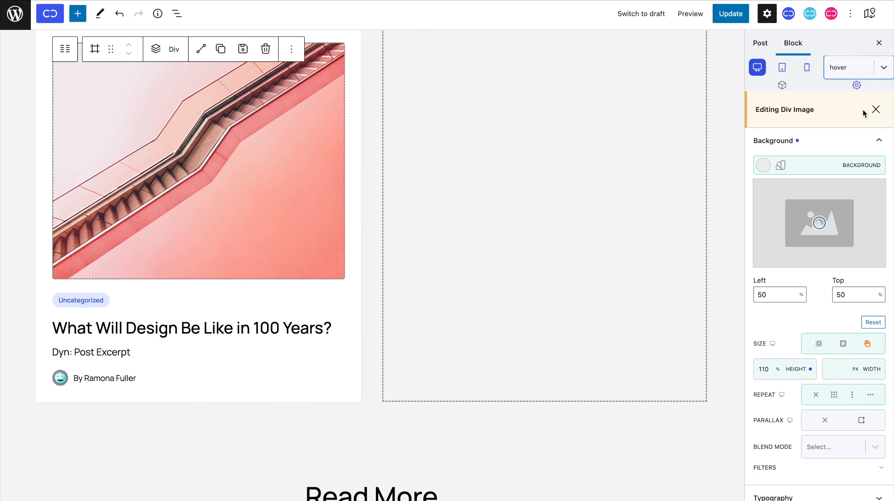
click(859, 73)
click(859, 90)
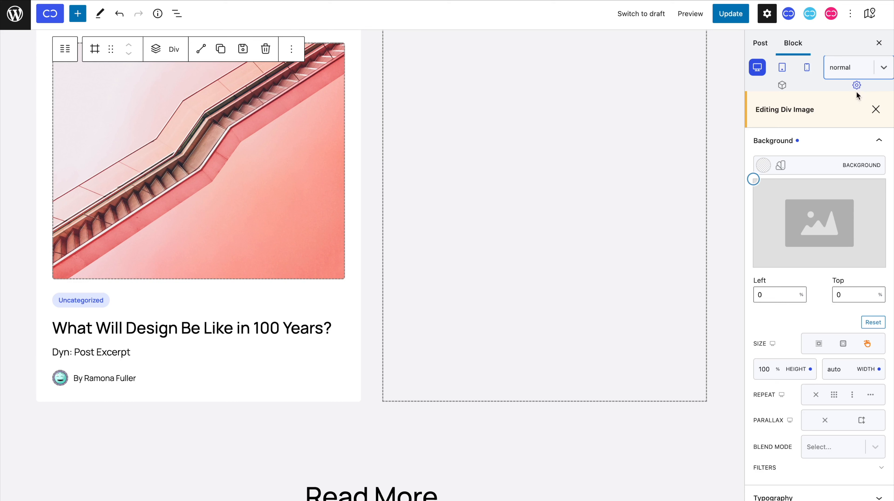
double_click(765, 369)
text(1)
Step: Set the Div Image relative style's background height to 125% for the hover state and return to the normal state
click(857, 70)
click(858, 113)
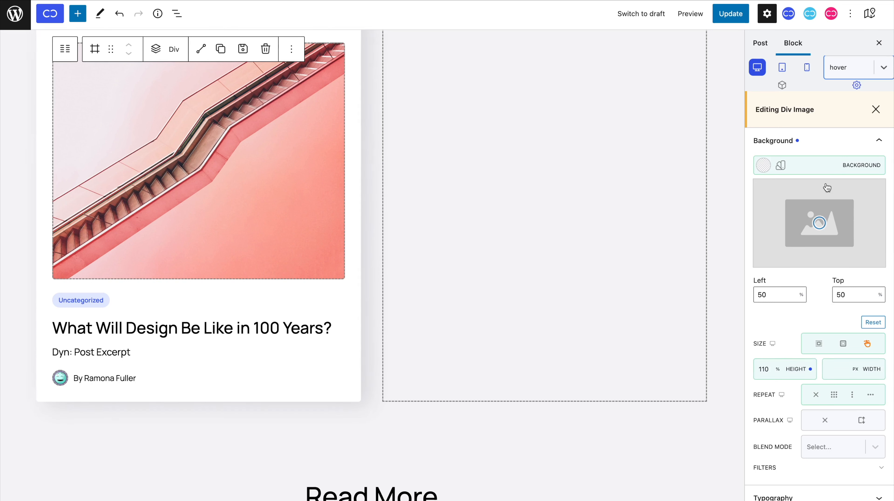
double_click(764, 369)
text(125)
click(870, 70)
click(870, 92)
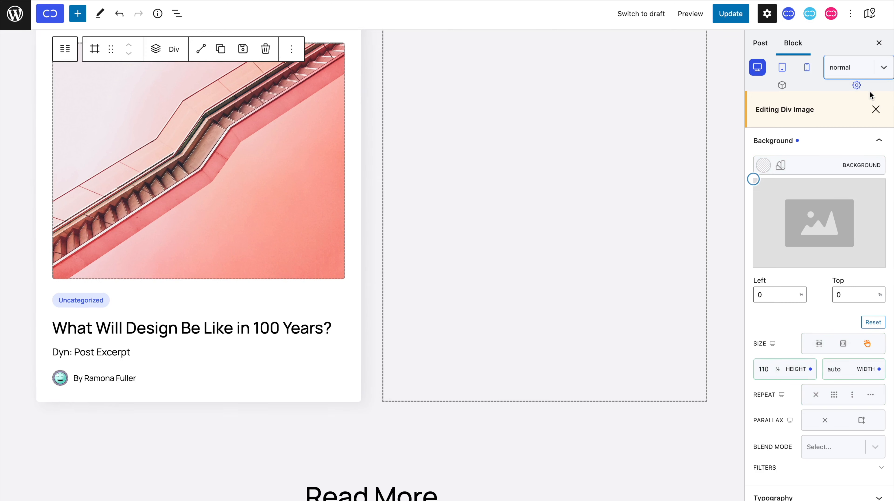
Step: Select the featured image div in the Previous Article card and copy the c558a22 part of its class
click(298, 224)
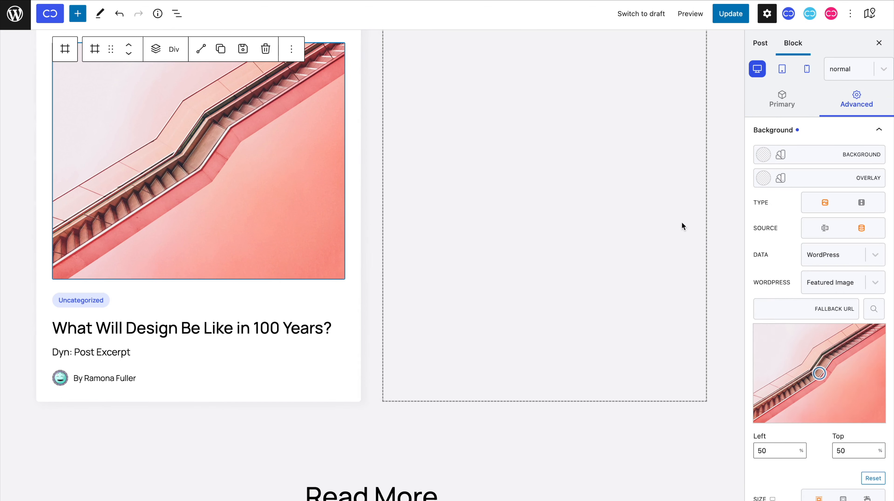
click(772, 113)
triple_click(808, 210)
key(super+c)
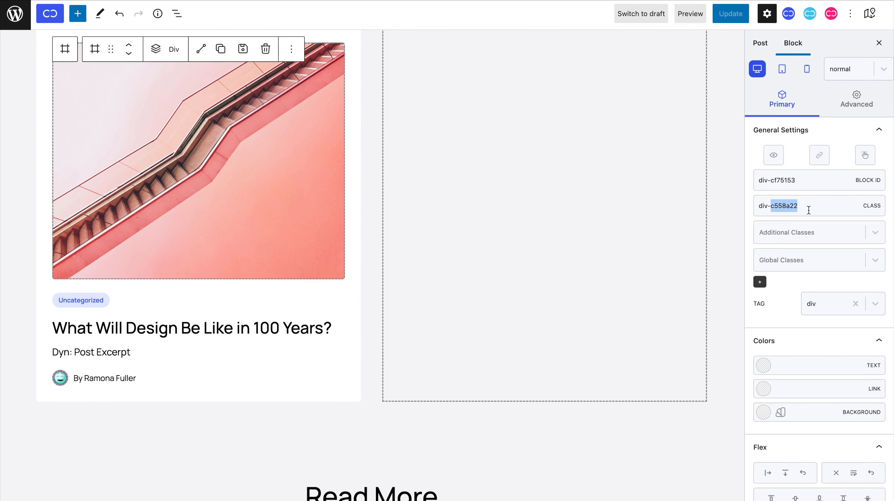
Step: Retarget the Previous Article div's Div Image relative style to the descendant class of the featured image div, using the copied c558a22
click(281, 359)
click(857, 100)
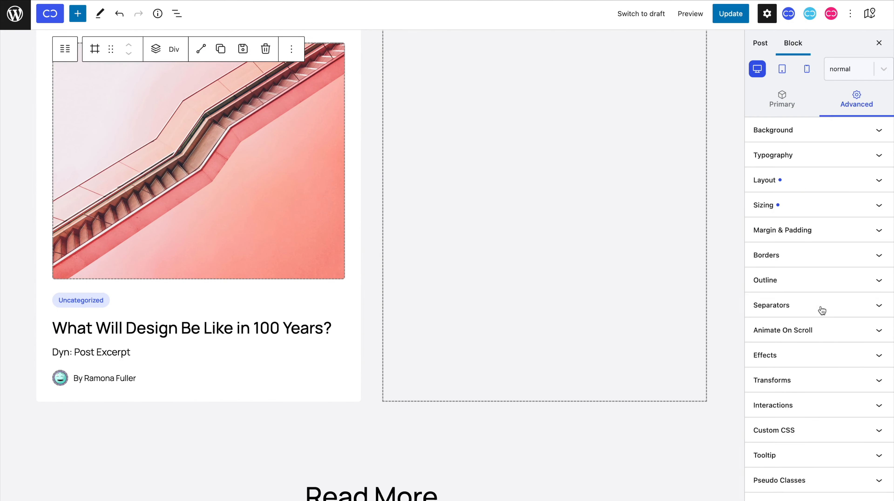
scroll(819, 313, down, 2)
click(816, 485)
scroll(817, 488, down, 3)
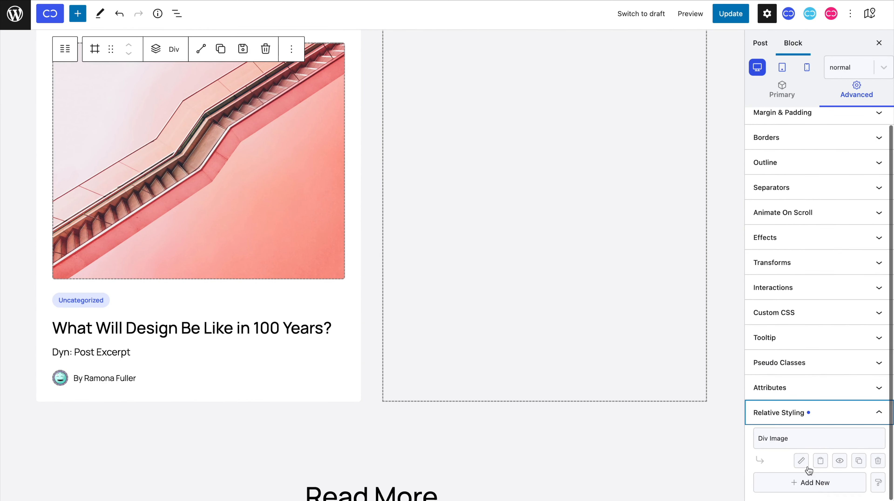
click(801, 461)
click(549, 285)
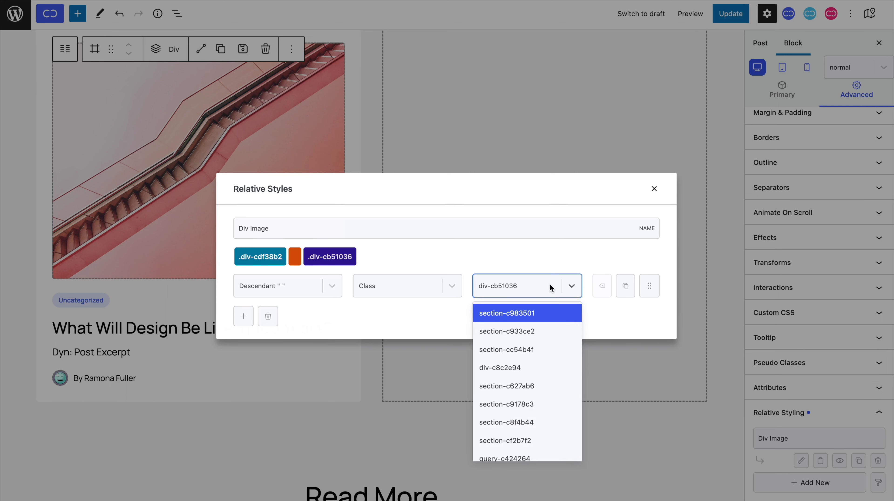
key(super+v)
key(Return)
click(439, 149)
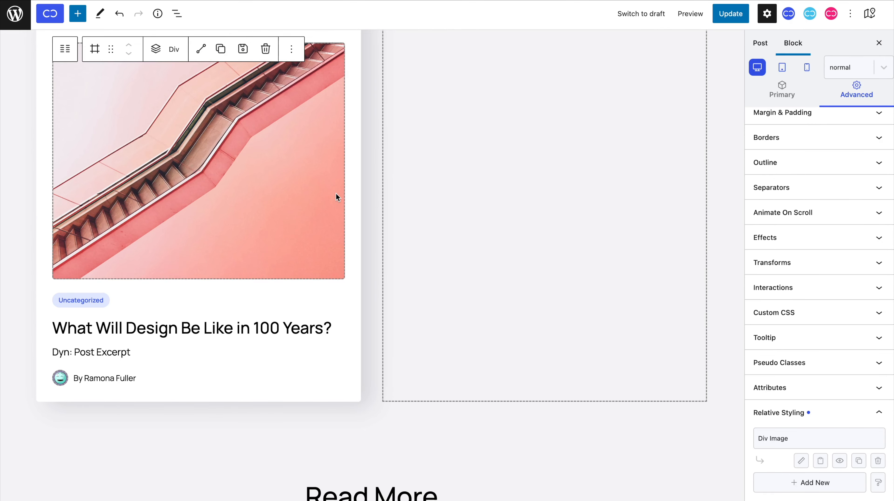
Step: Copy the H3 Heading relative style from the first post card's div in the Read More section
scroll(335, 193, down, 10)
click(181, 248)
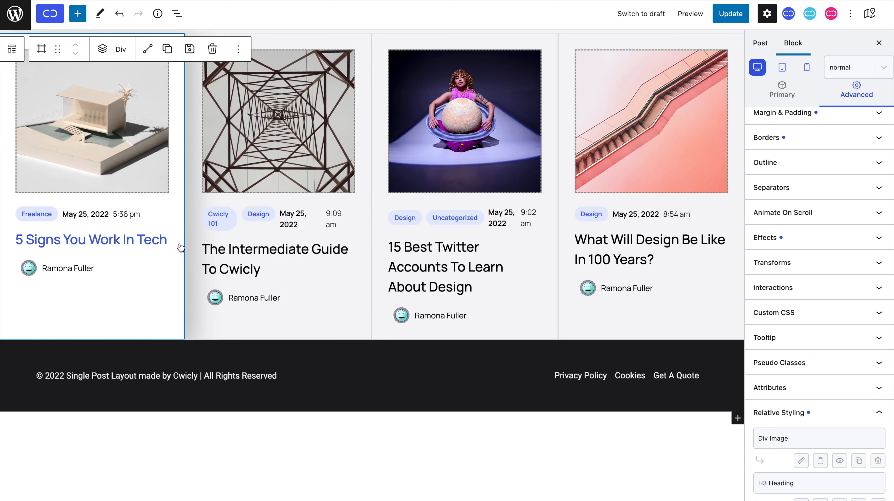
scroll(798, 339, down, 2)
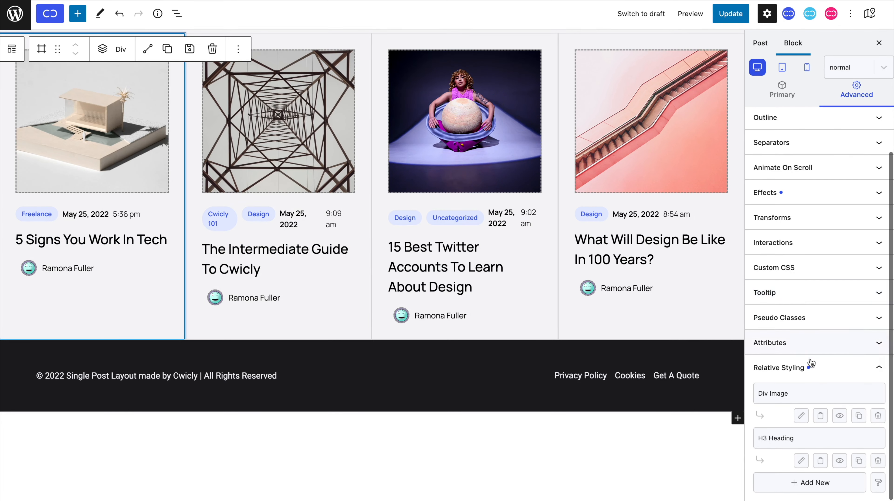
click(859, 461)
Step: Paste the copied relative style into the Previous Article card's div
scroll(425, 320, up, 10)
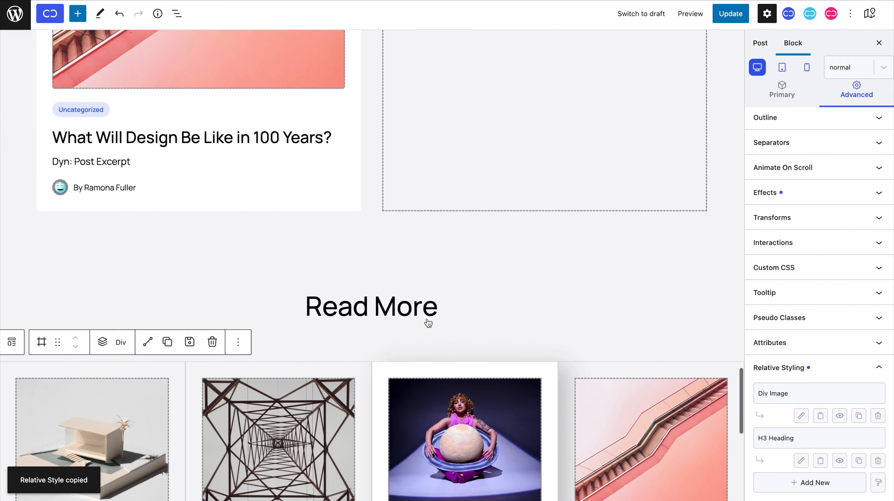
click(324, 253)
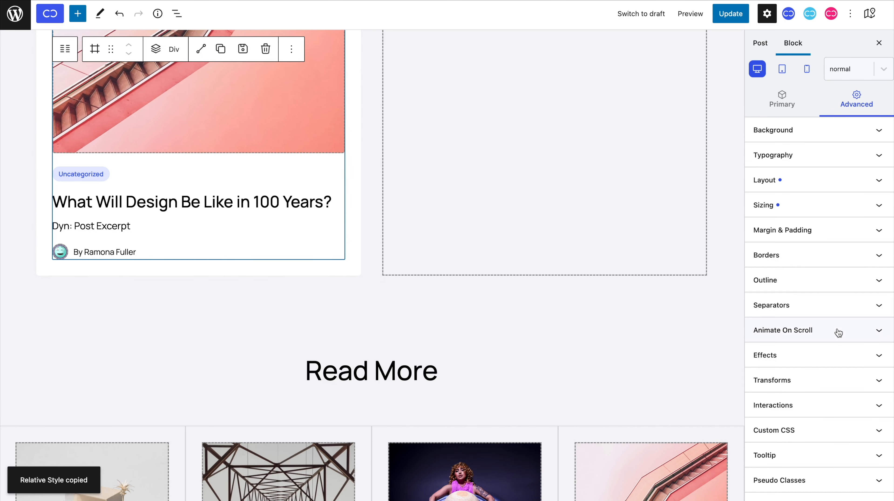
scroll(835, 332, down, 3)
click(878, 483)
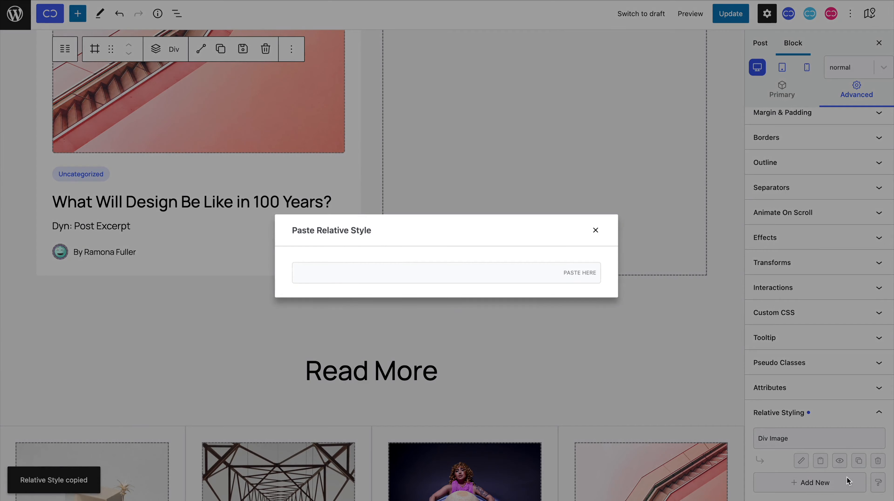
key(super+v)
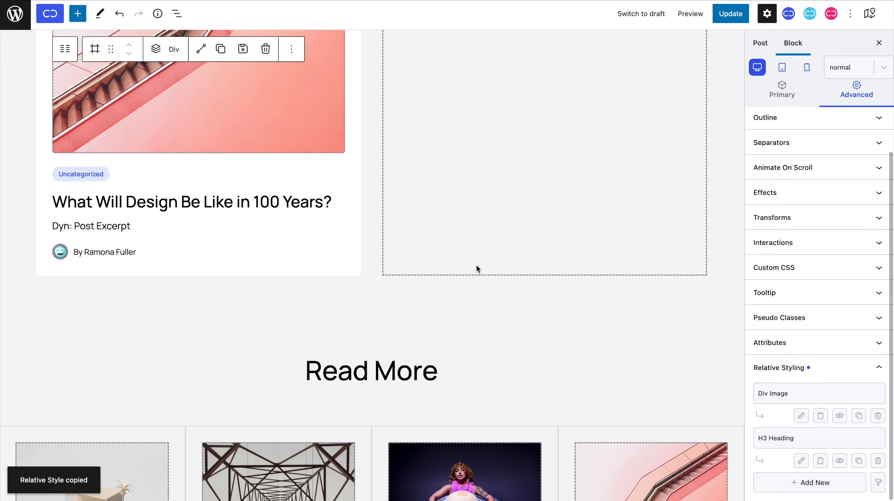
Step: Select the post title heading in the Previous Article card and copy its class heading-c927dff
click(311, 206)
click(782, 99)
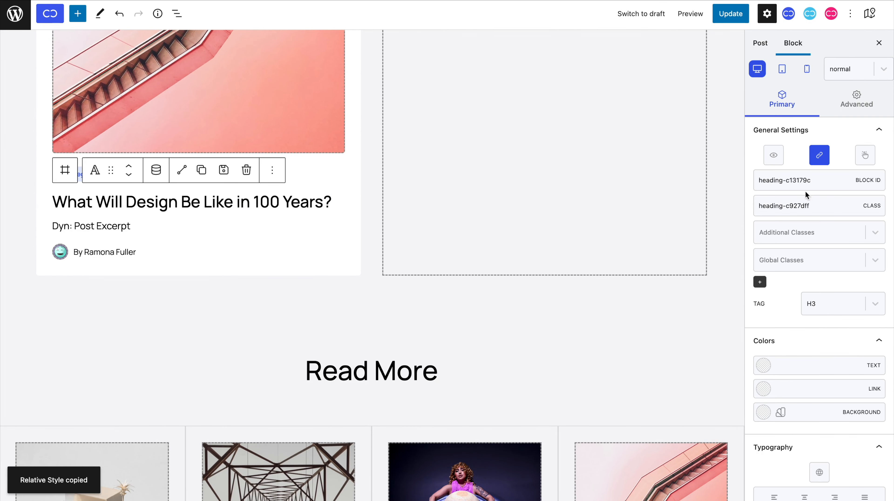
triple_click(812, 206)
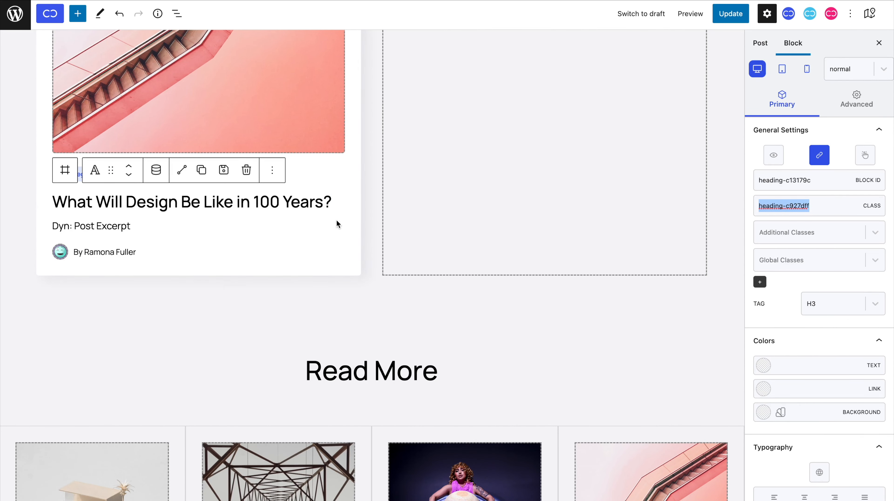
Step: Retarget the Previous Article div's H3 Heading relative style to the descendant class heading-c927dff
click(327, 231)
click(838, 115)
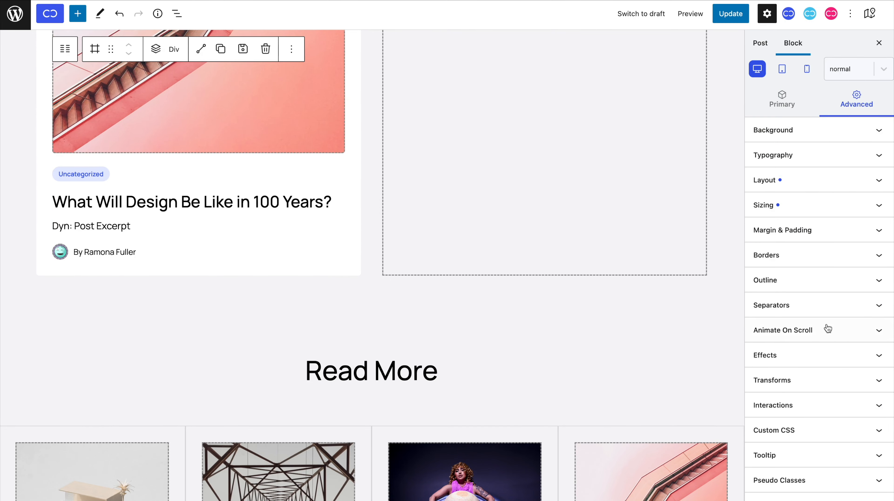
scroll(827, 328, down, 1)
click(833, 485)
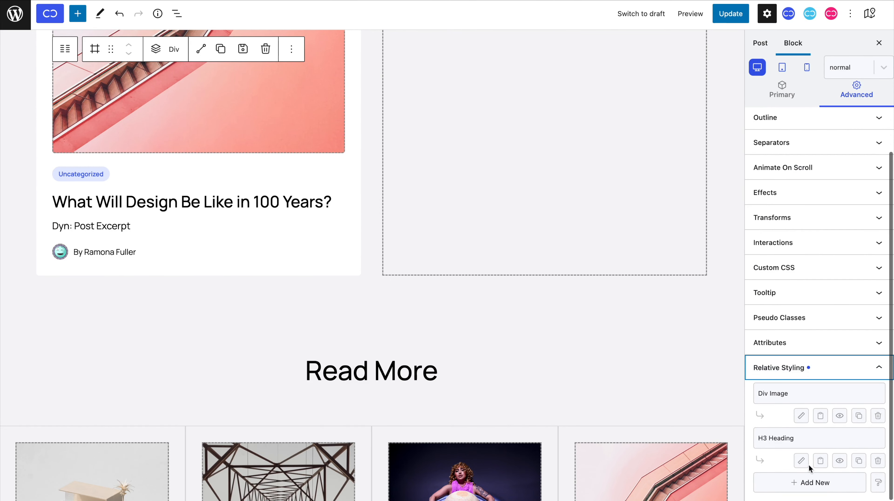
click(800, 461)
click(549, 293)
key(super+v)
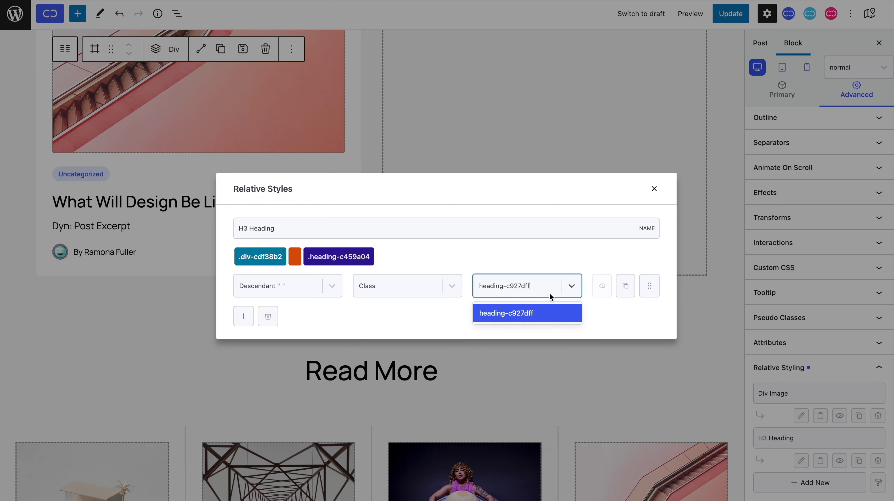
click(551, 313)
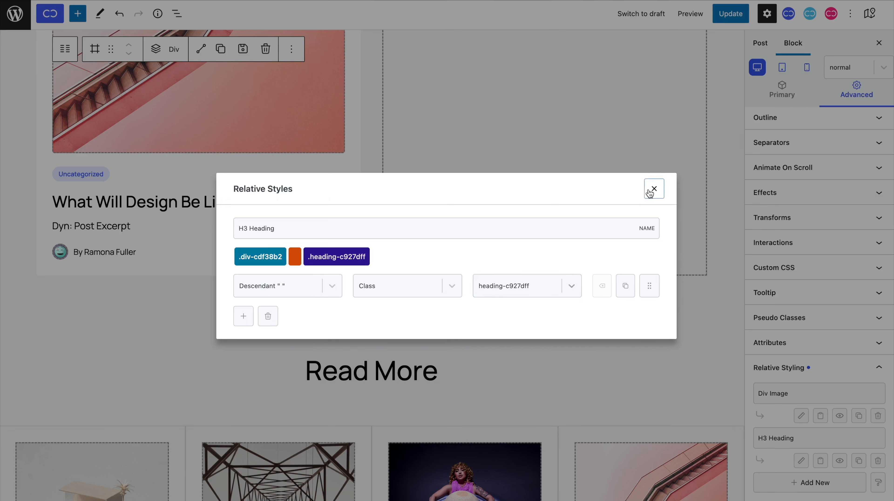
click(653, 189)
Step: Copy the Previous Article column as a linked column and replace the empty second column with it
scroll(278, 239, up, 6)
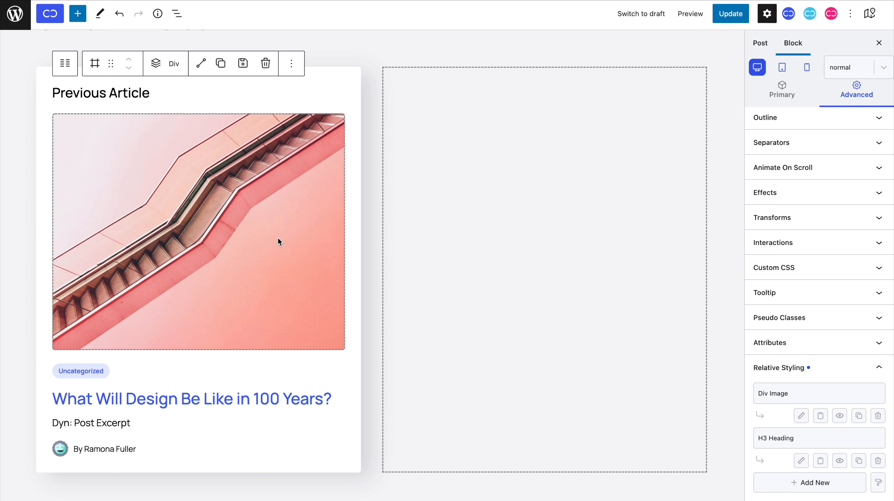
click(68, 68)
click(217, 49)
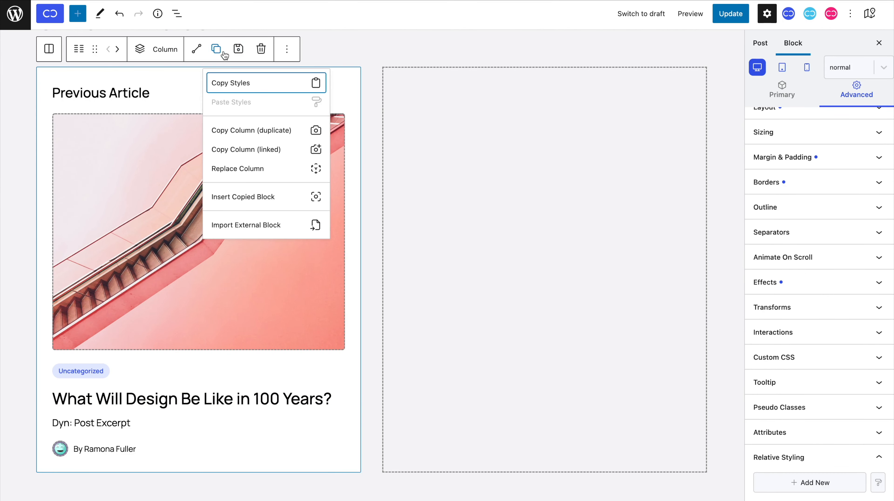
click(237, 152)
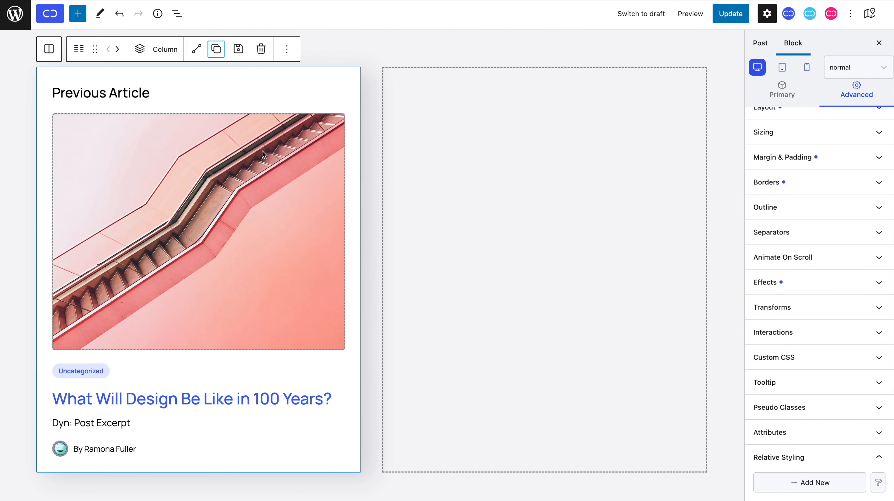
click(425, 132)
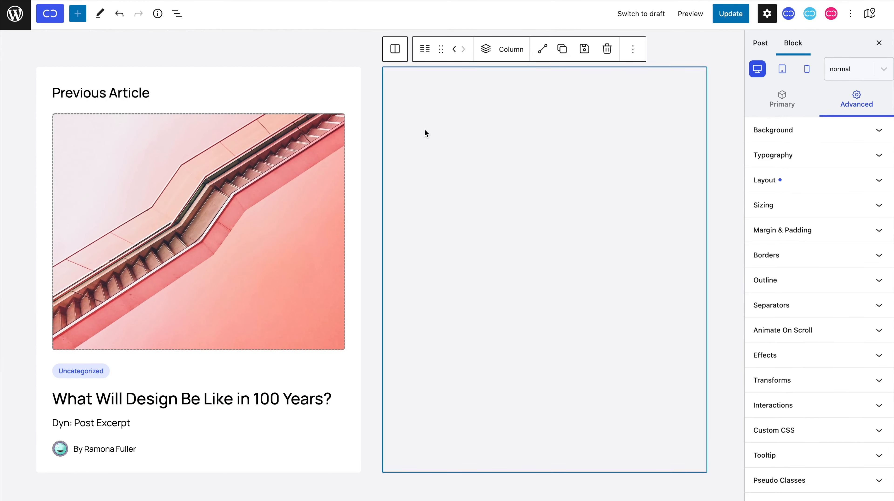
click(562, 50)
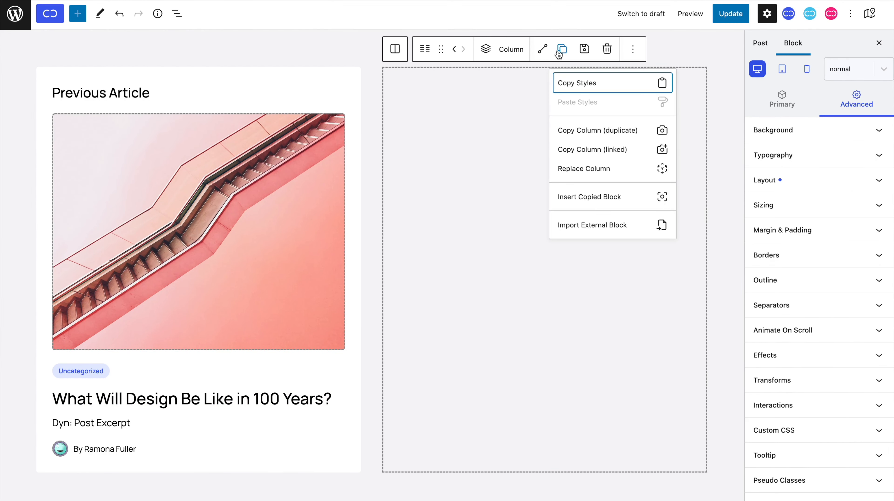
click(572, 170)
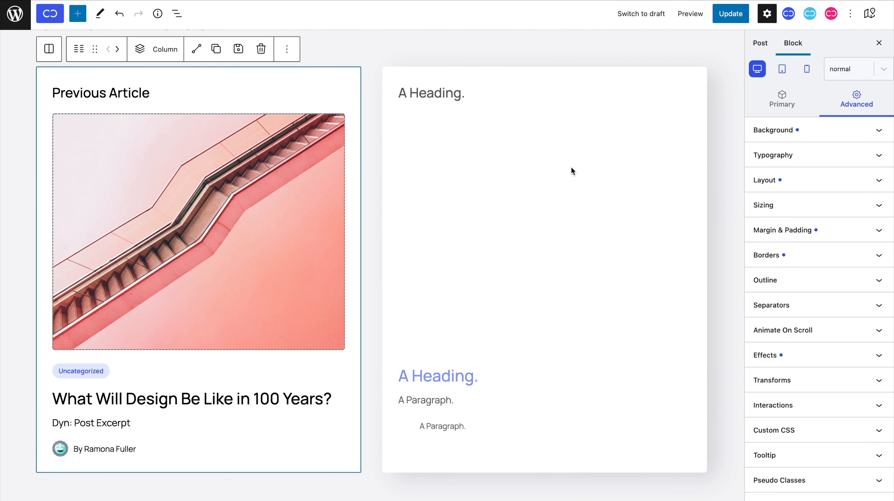
Step: Test the linked columns by giving the Previous Article column a #FF0000 and a #FF00D1 background, and restore white
click(689, 68)
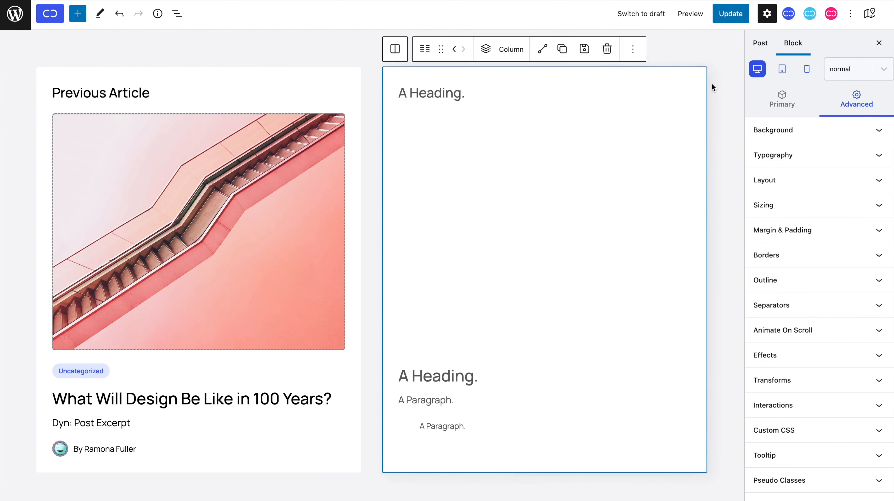
click(354, 78)
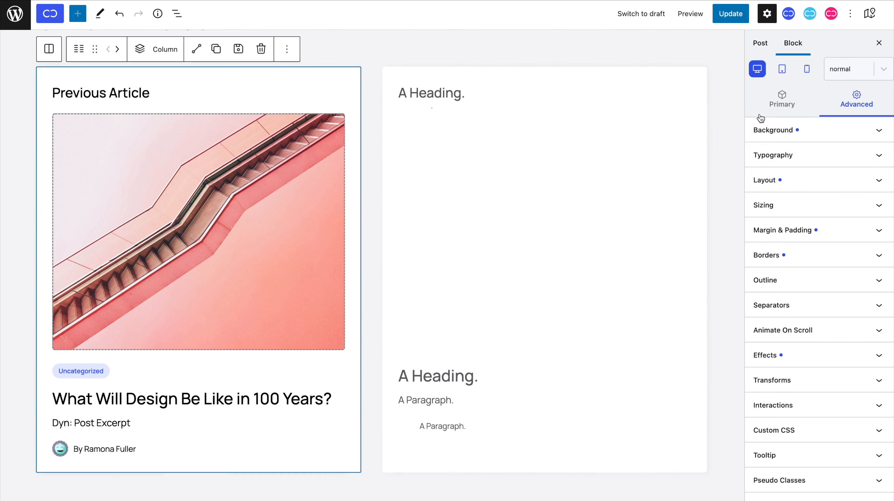
click(769, 128)
click(762, 154)
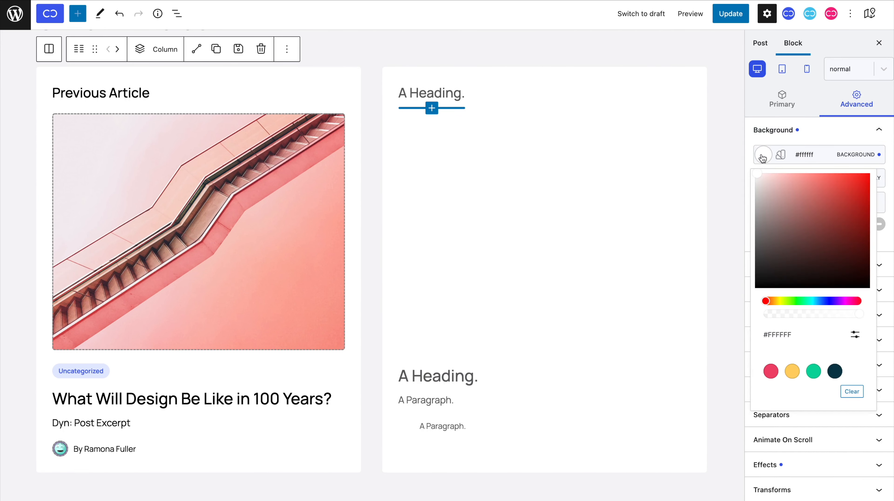
click(856, 181)
drag(858, 183, 876, 175)
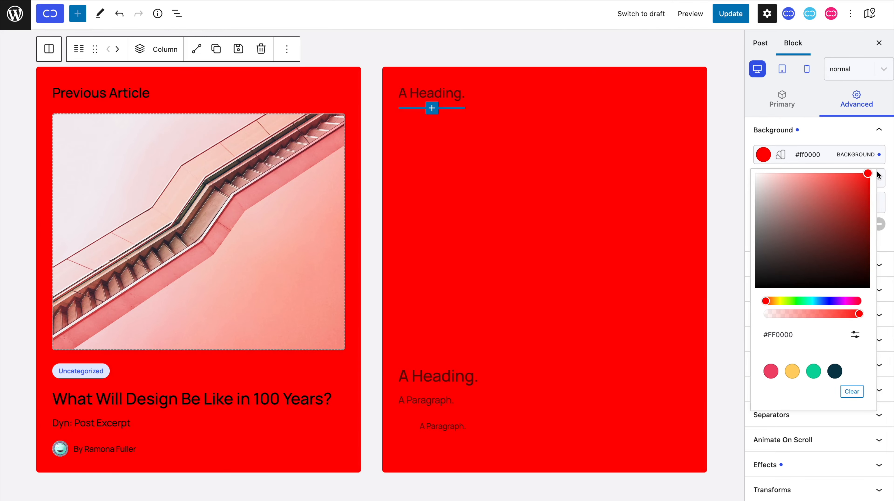
drag(777, 301, 847, 299)
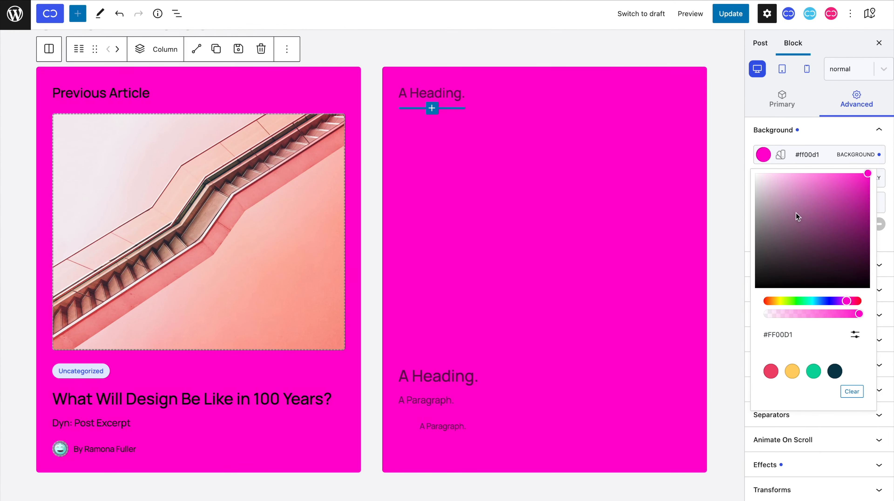
drag(796, 215, 762, 154)
click(797, 140)
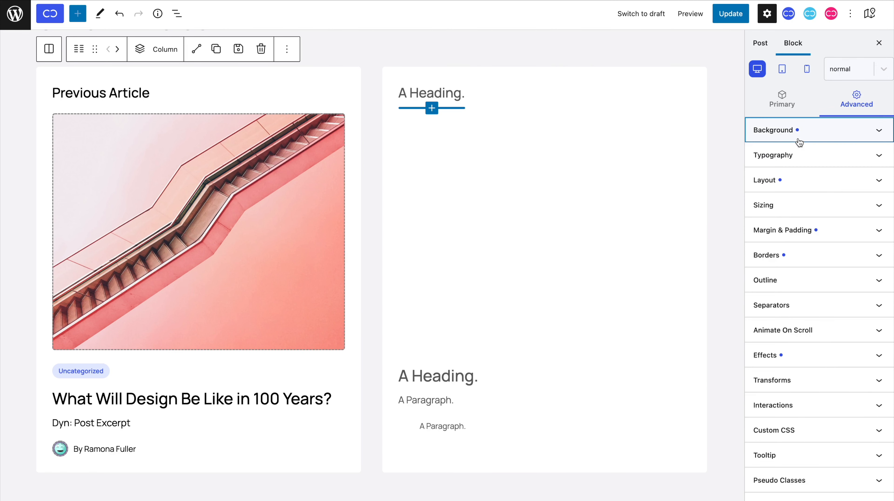
Step: Try a solid 5 px border on all sides of the Previous Article column and clear it again
click(813, 264)
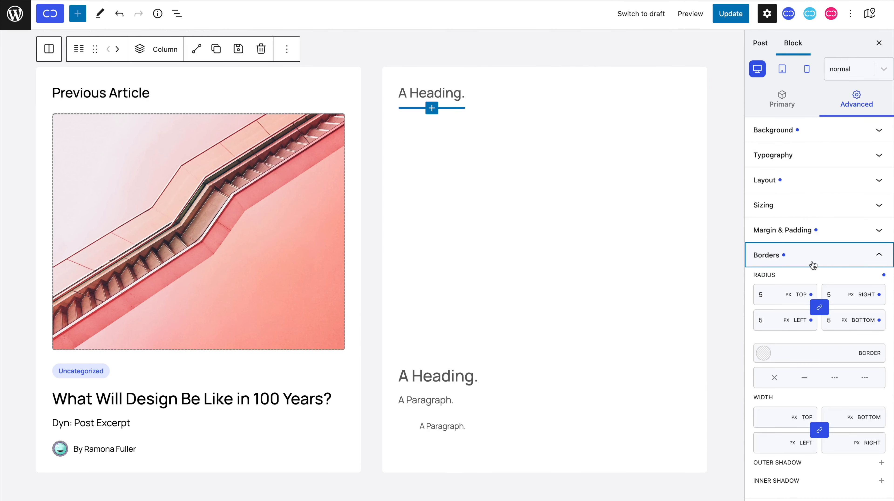
click(804, 378)
drag(766, 422, 768, 419)
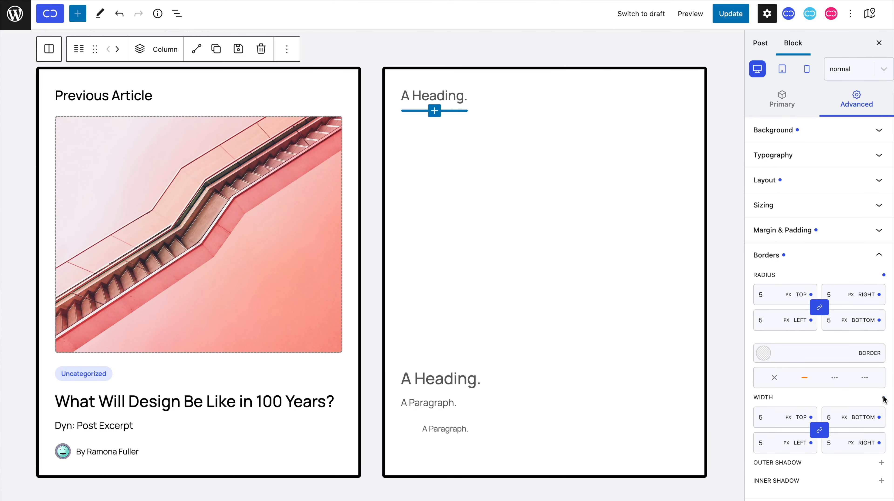
click(804, 378)
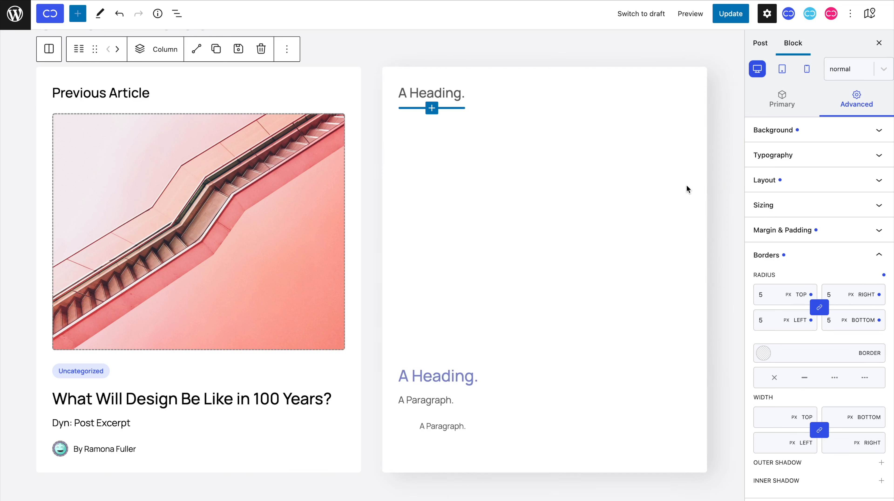
Step: Rename the linked second column's main div to Next Div in the block navigator
click(502, 108)
click(870, 13)
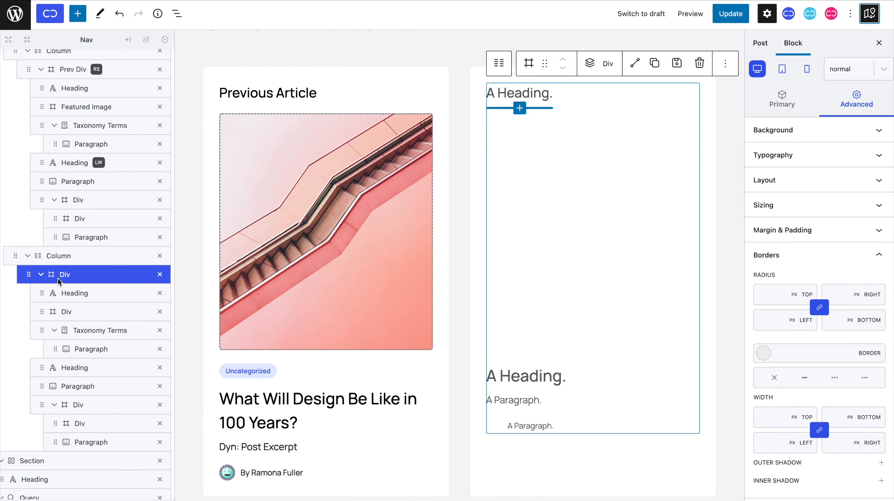
text(Next)
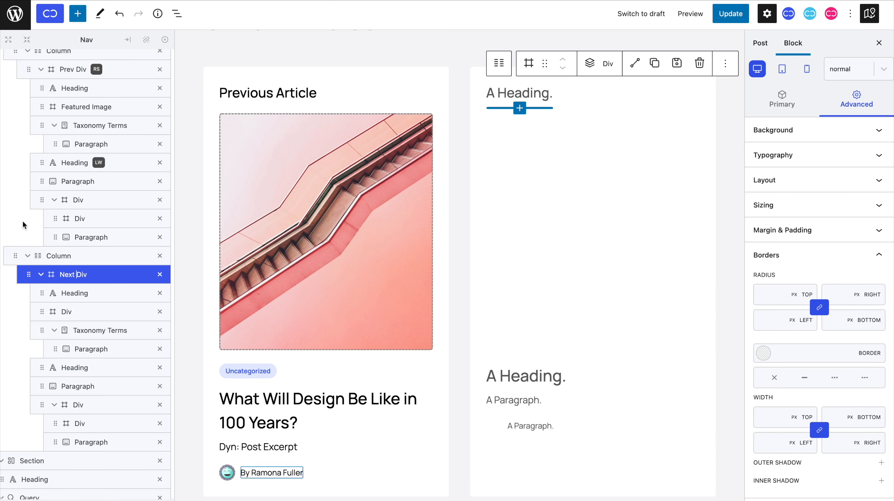
click(164, 40)
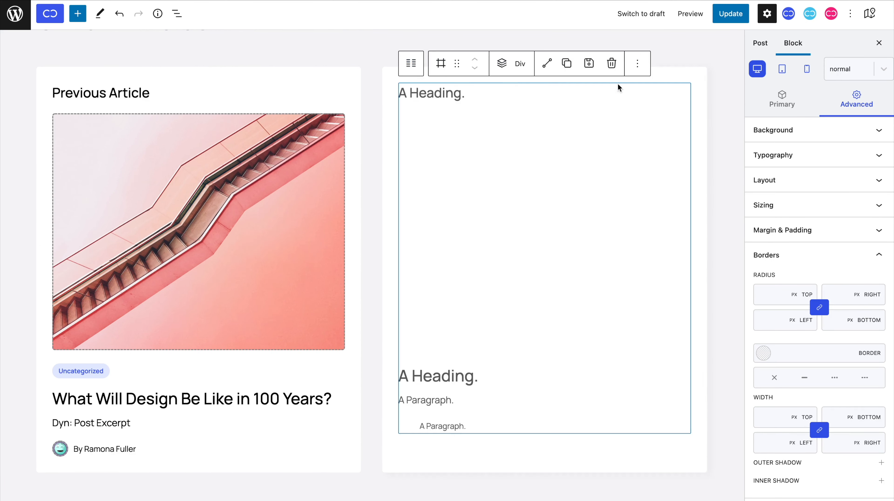
Step: Set the Next Div's dynamic context to Next Post and change the card's top heading to "Next Article"
click(781, 99)
scroll(800, 354, down, 2)
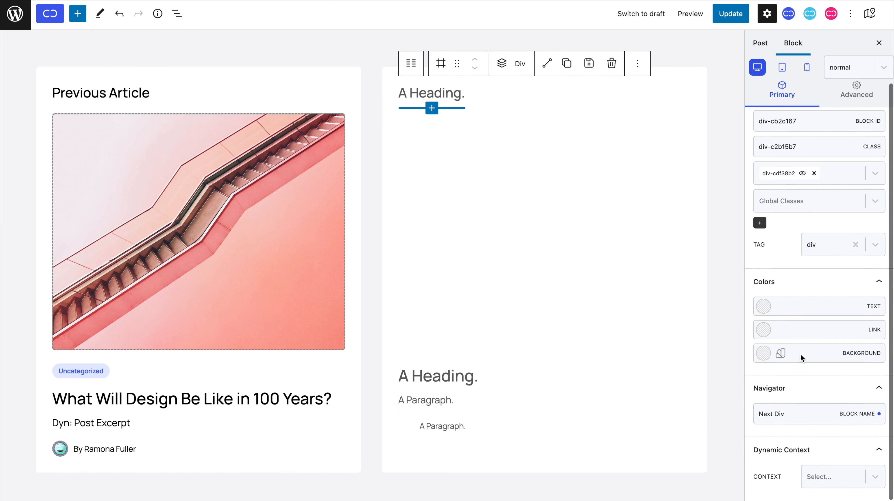
click(827, 476)
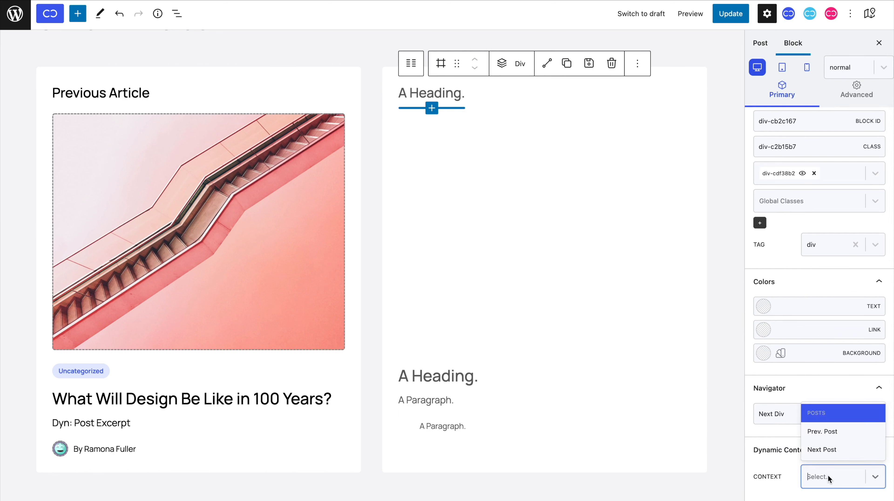
click(823, 451)
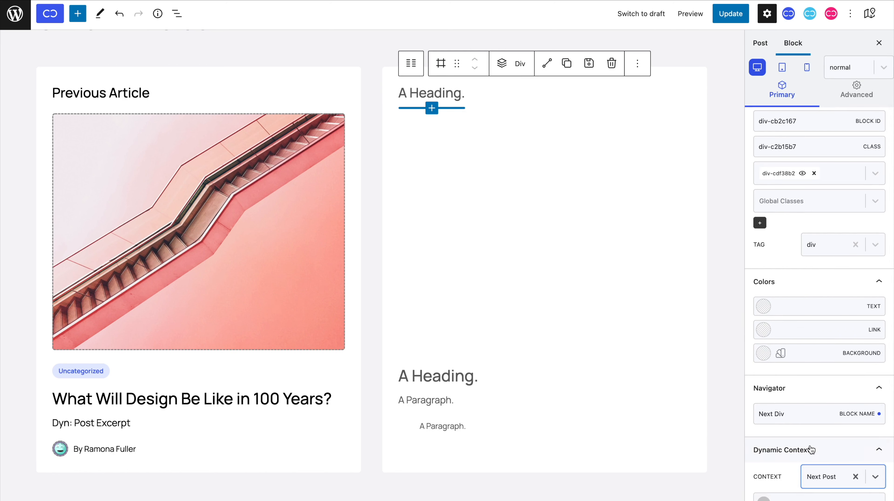
click(446, 100)
text(Next Article)
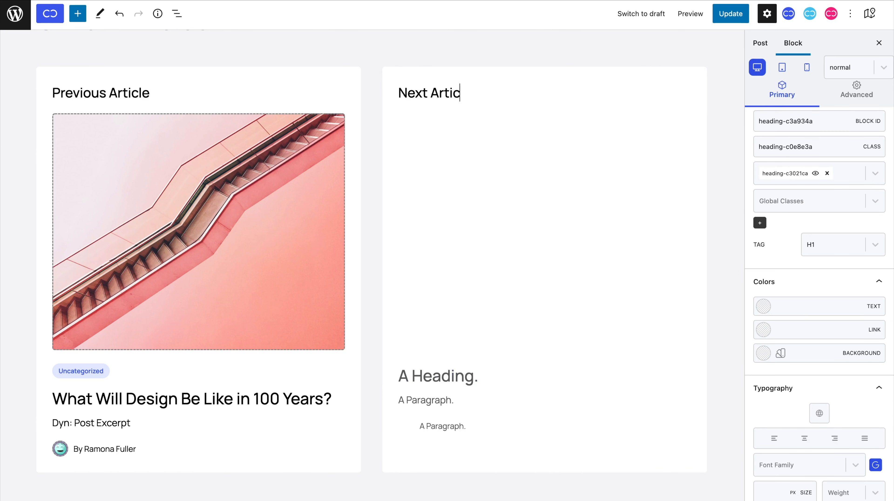
Step: Give the Next Article card's image div a dynamic background image using the WordPress Featured Image
click(557, 174)
click(874, 94)
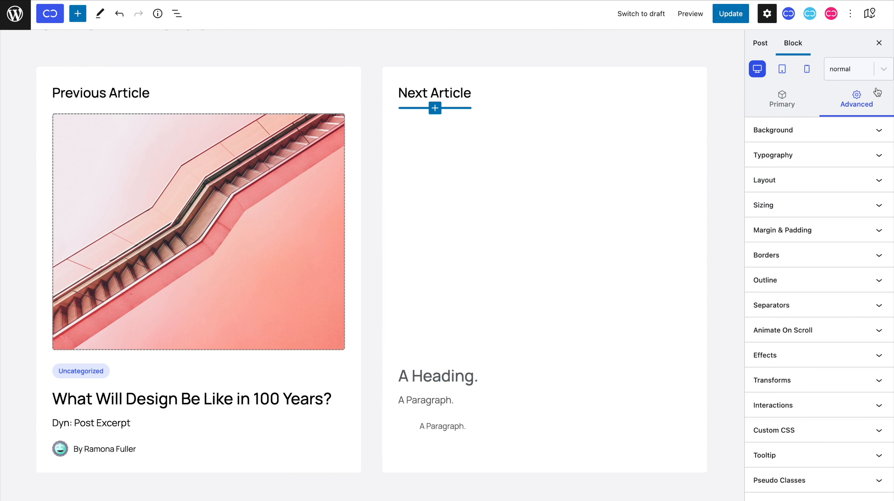
click(871, 134)
click(824, 203)
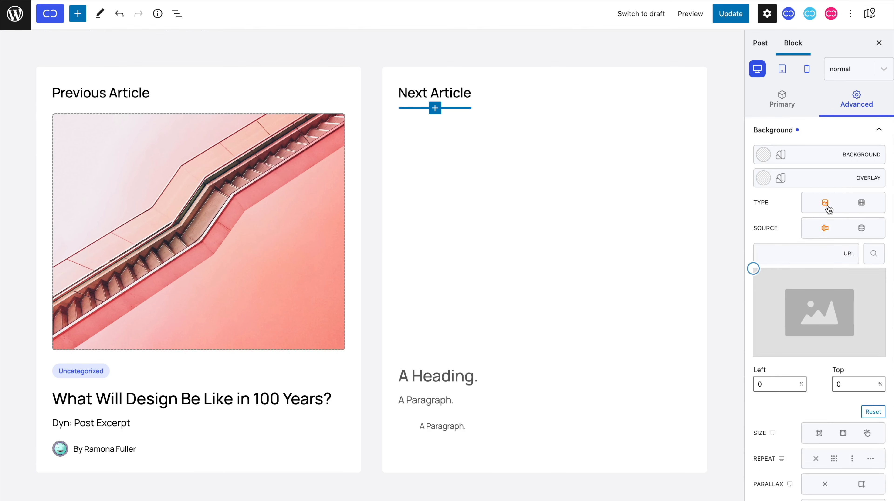
click(861, 229)
click(853, 256)
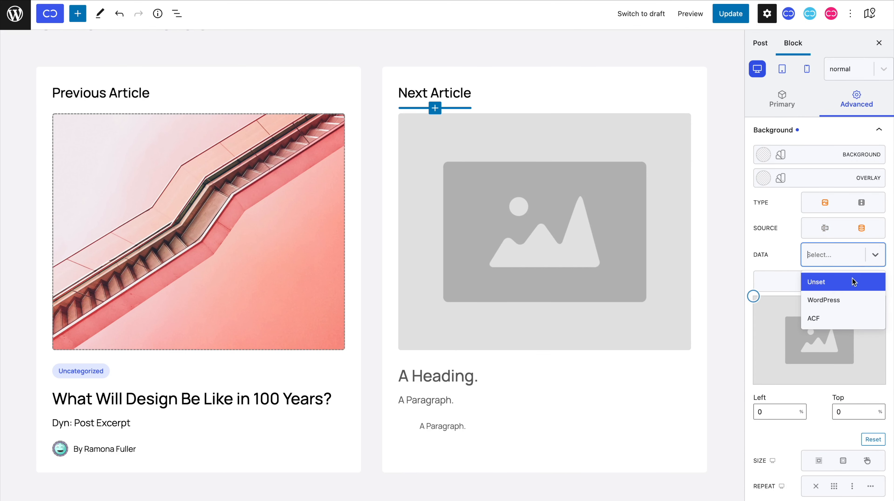
click(852, 298)
click(854, 355)
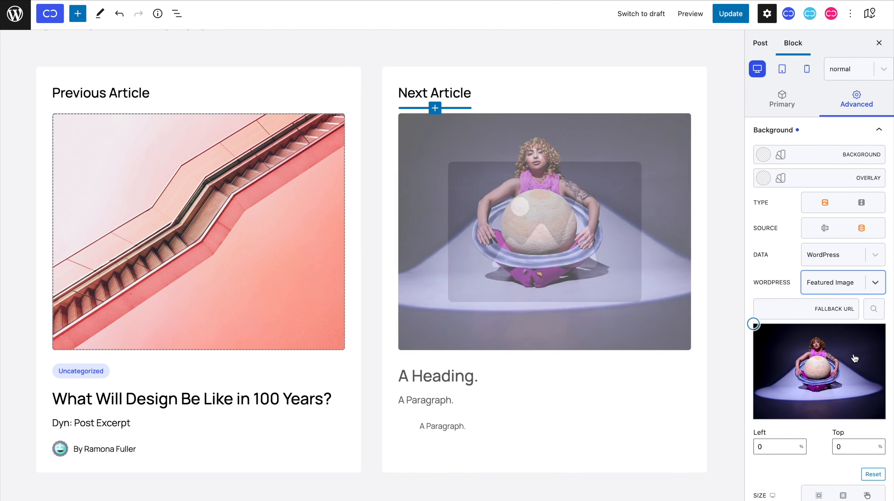
Step: Set the source of the Taxonomy Terms block inside Next Div to Current
click(869, 14)
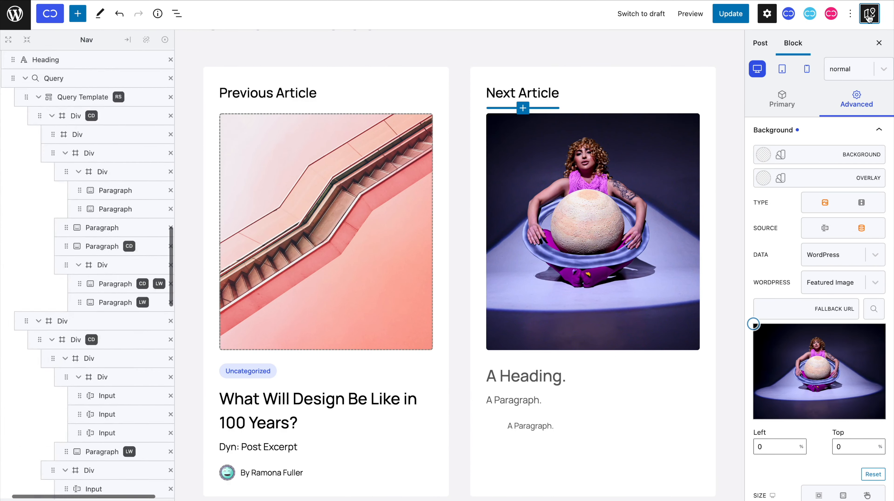
click(122, 295)
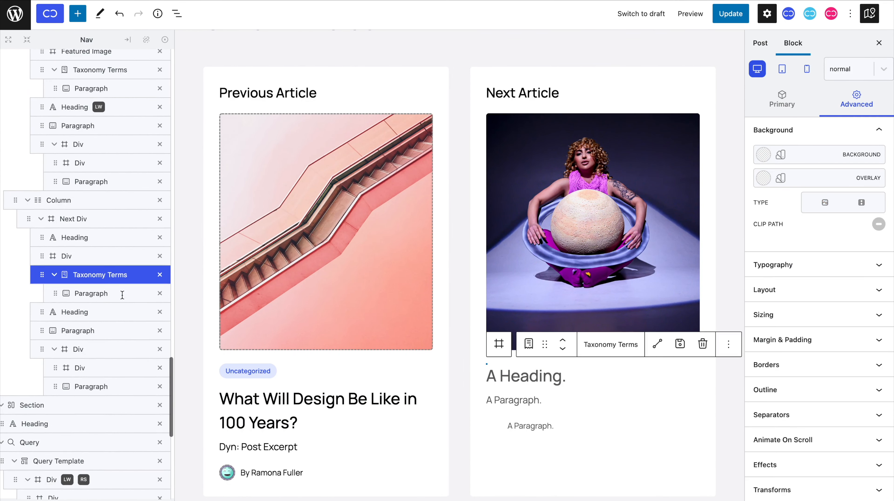
click(782, 99)
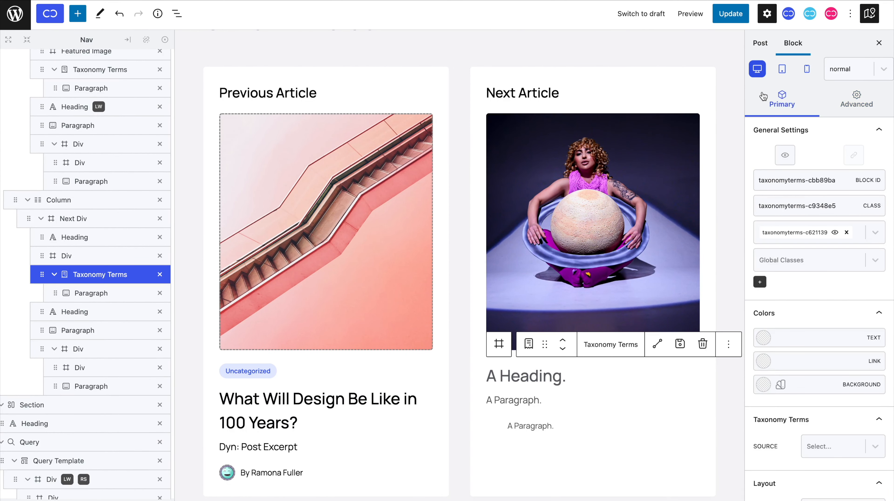
click(818, 446)
click(820, 472)
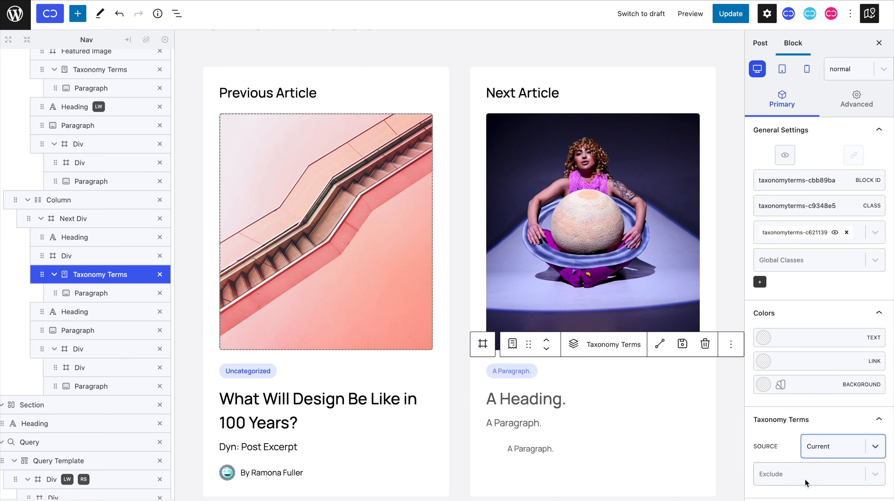
click(164, 39)
Step: Bind the Next Article card's category badge paragraph to dynamic content from Taxonomy Query with the name data
click(423, 371)
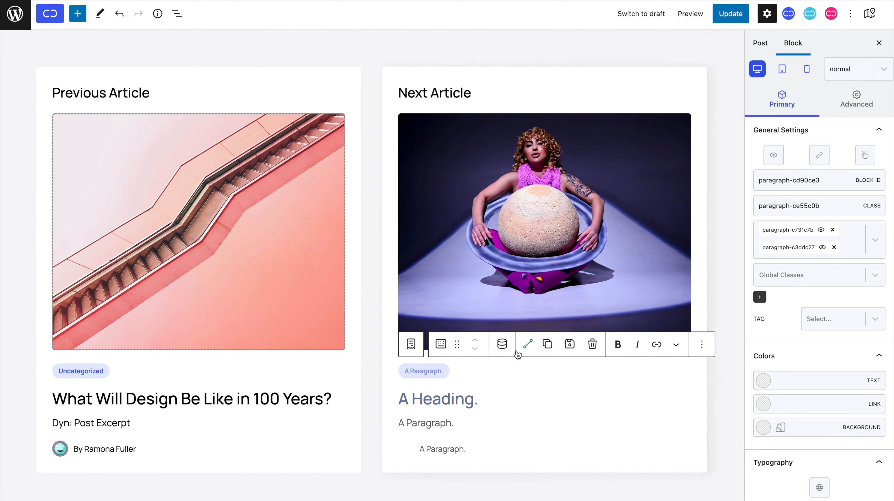
click(501, 344)
click(571, 401)
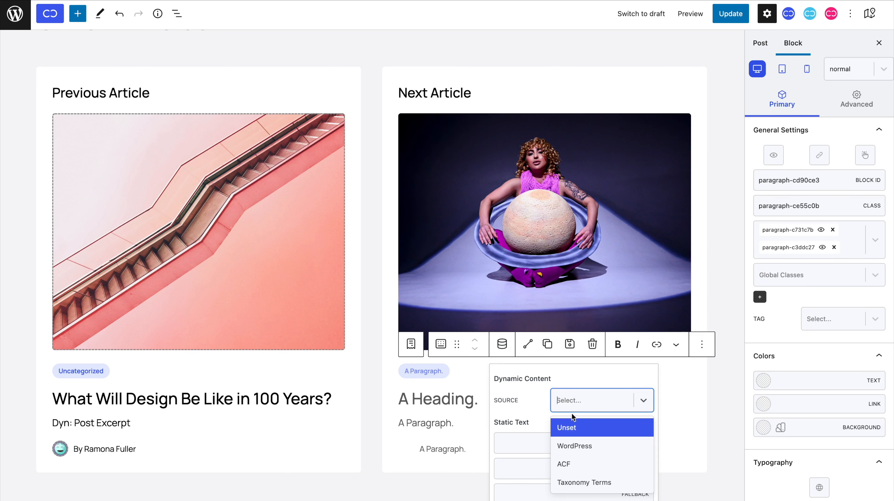
click(576, 489)
click(594, 222)
click(591, 255)
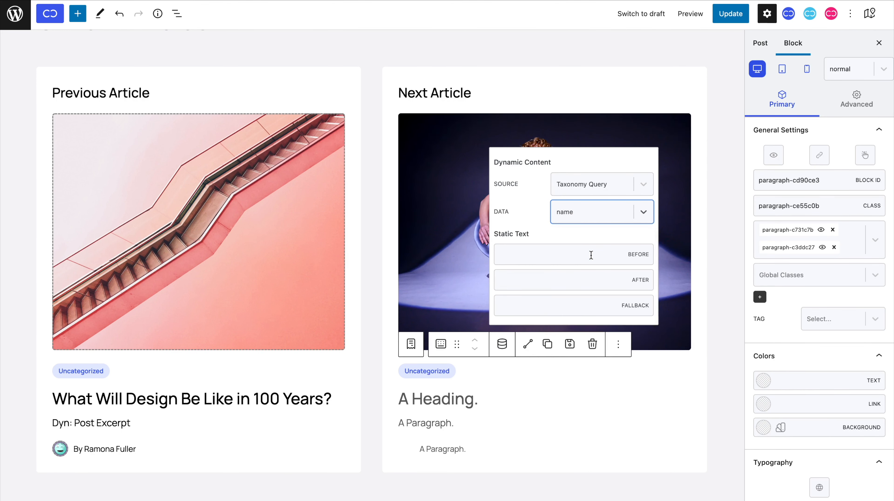
Step: Bind the Next Article card's lower heading to the dynamic WordPress Post Title
click(464, 395)
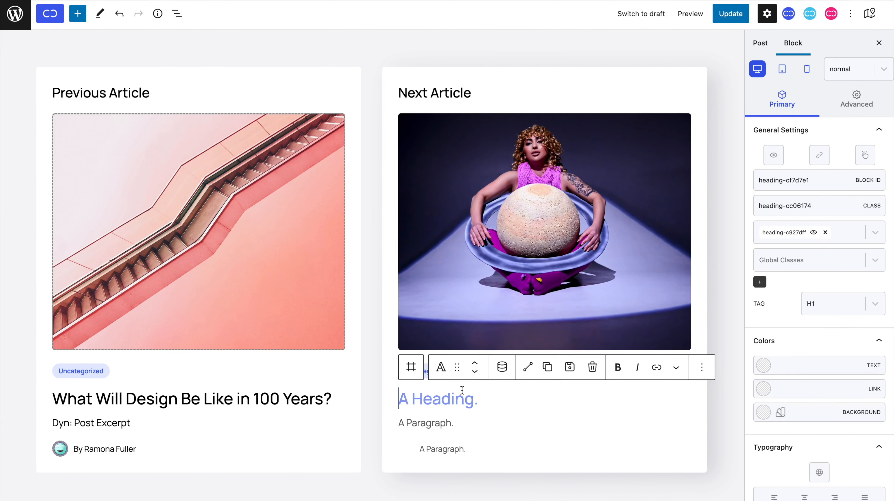
click(502, 367)
click(591, 239)
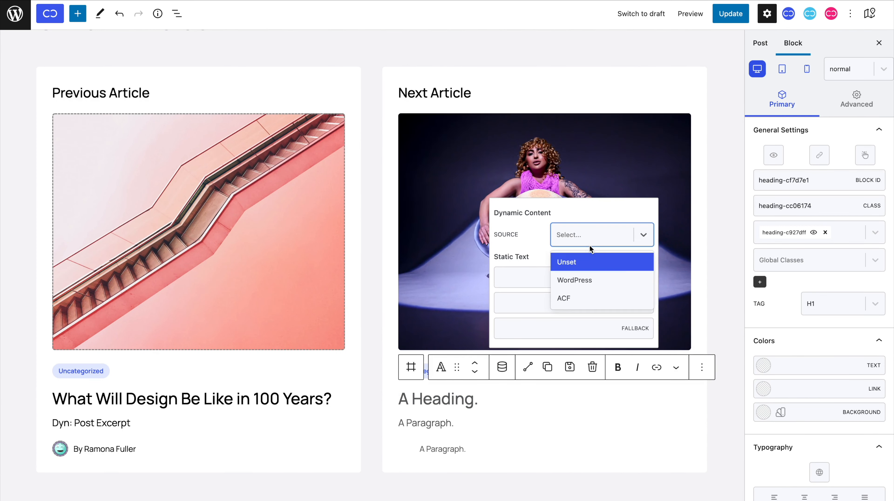
click(590, 280)
click(596, 235)
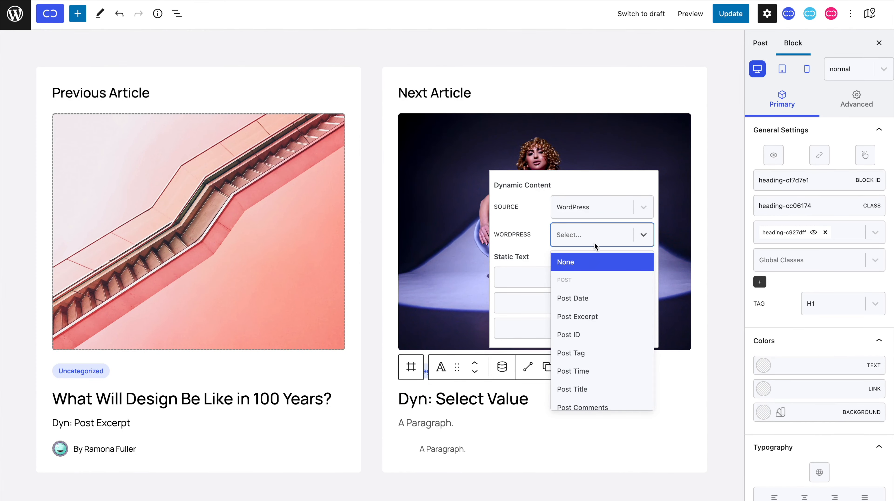
click(600, 388)
Step: Bind the paragraph under the Next Article card's title to the dynamic WordPress Post Excerpt, limited to 100 characters
click(436, 449)
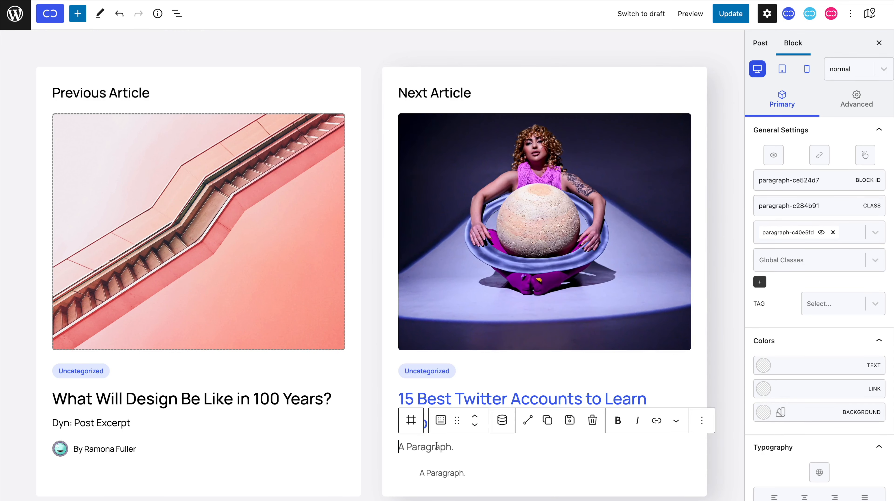
scroll(436, 449, down, 3)
click(502, 336)
click(570, 392)
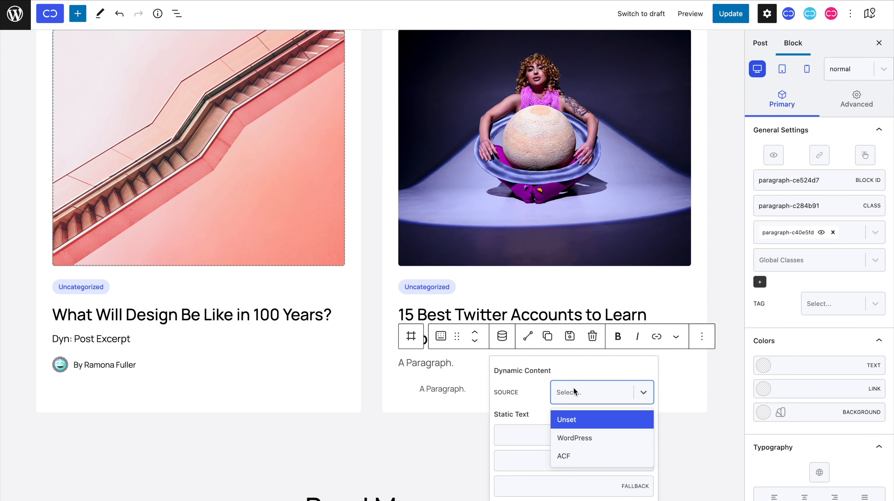
click(584, 438)
click(599, 207)
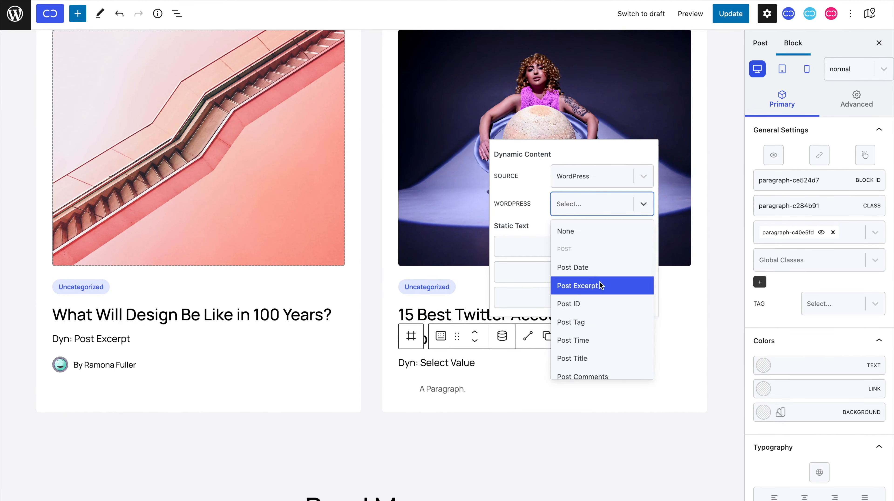
click(599, 286)
click(553, 207)
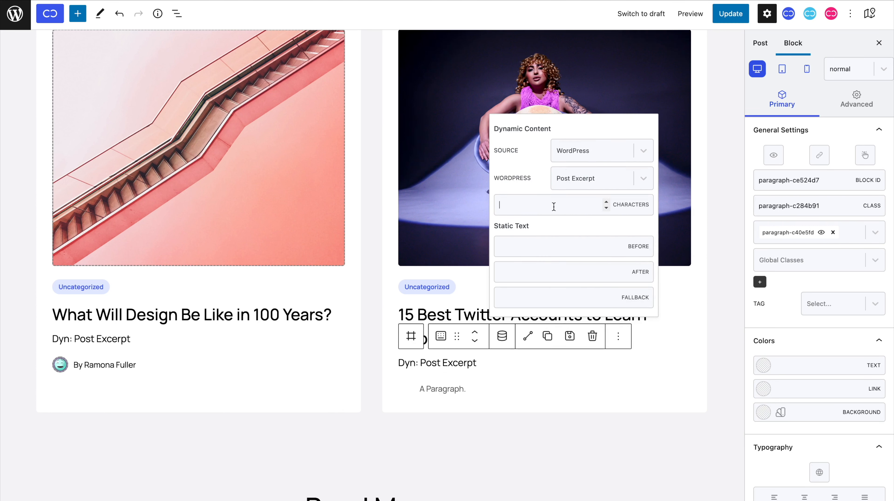
text(100)
Step: Give the Next Article card's small avatar div a dynamic background image using the WordPress Author Picture
click(406, 389)
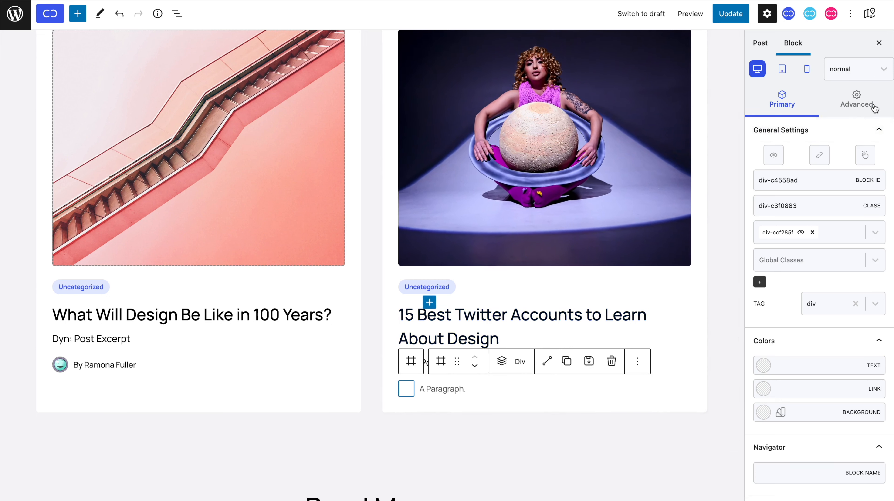
click(856, 102)
click(872, 128)
click(824, 204)
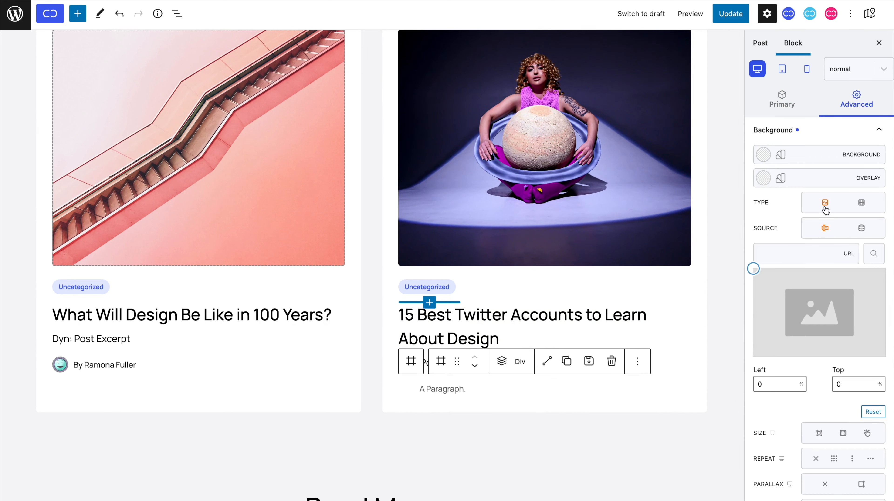
click(861, 230)
click(851, 254)
click(846, 299)
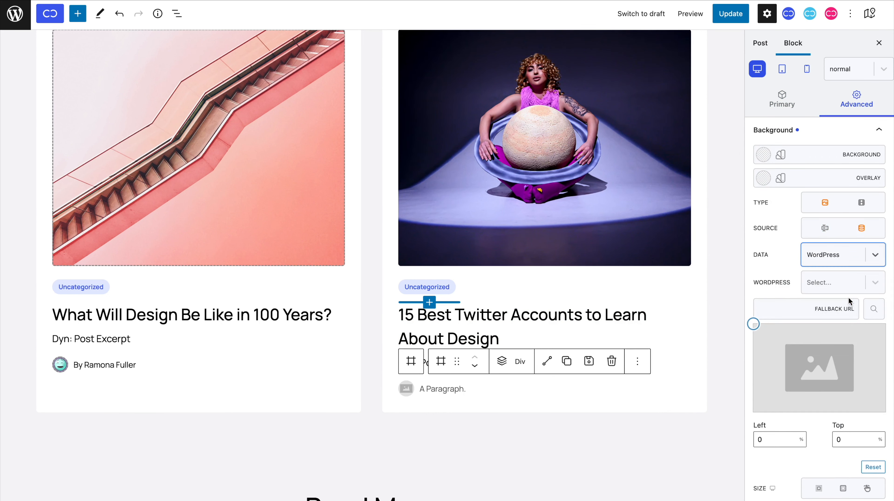
click(840, 282)
click(839, 378)
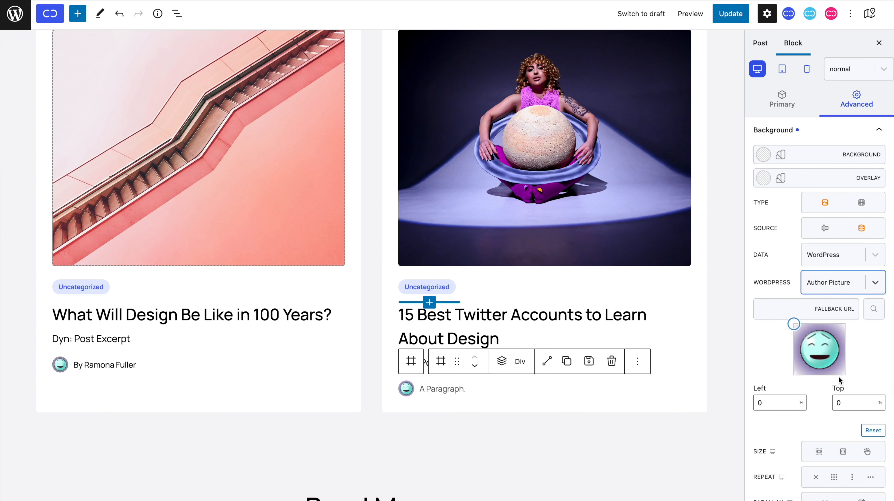
Step: Bind the paragraph beside the avatar to the dynamic WordPress Author Name, with the static text "by " before it
click(452, 389)
click(523, 364)
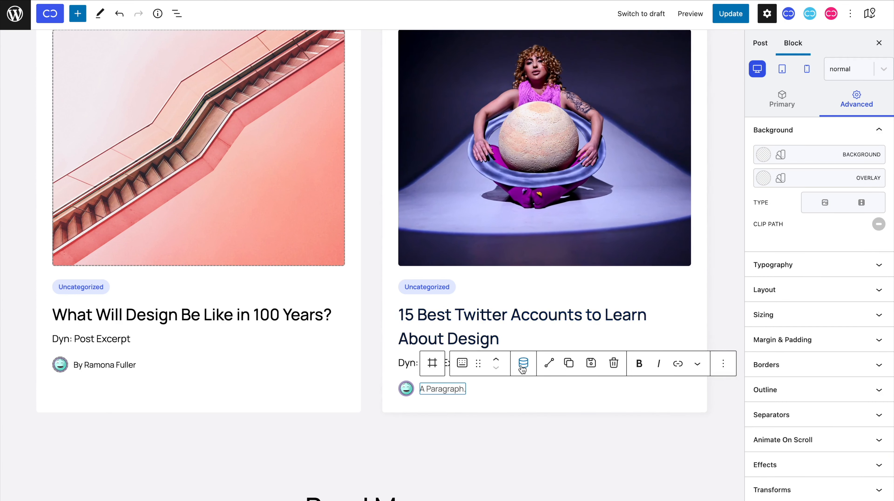
click(604, 234)
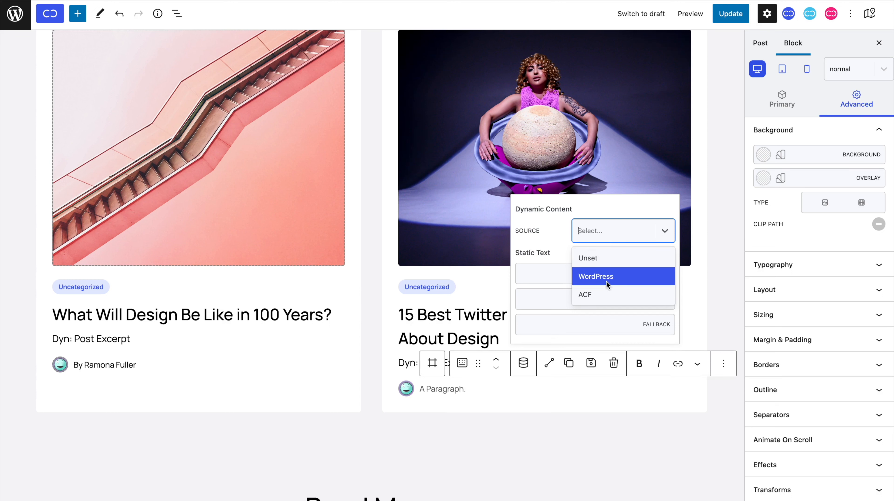
click(606, 281)
click(608, 232)
scroll(615, 296, down, 5)
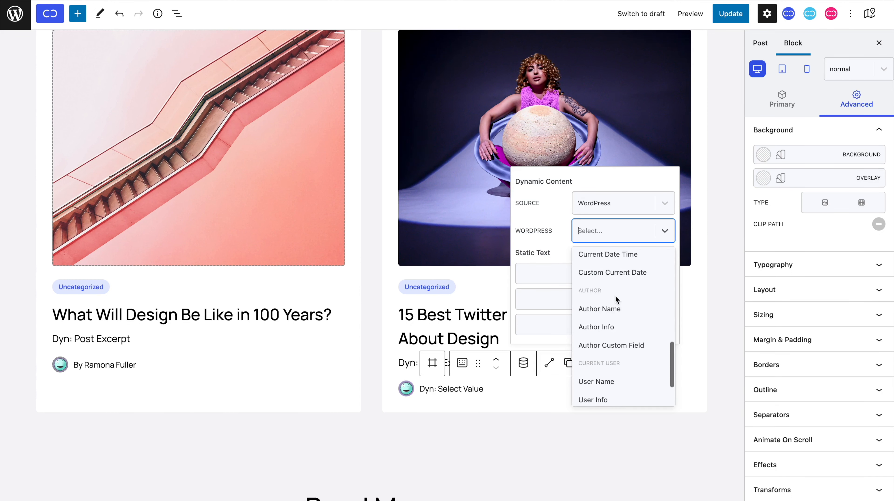
click(619, 311)
click(591, 277)
text(by)
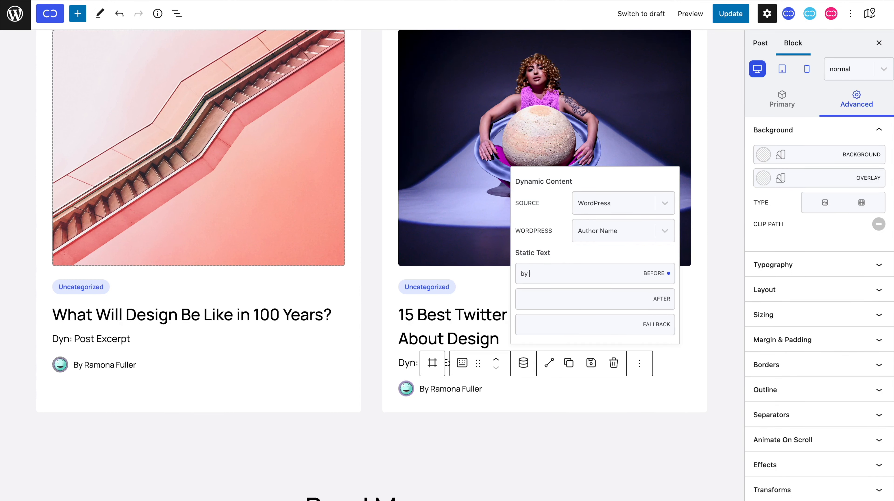
Step: Set the article columns block's tablet grid layout to 1 fraction so the two cards stack
click(389, 378)
scroll(388, 377, up, 2)
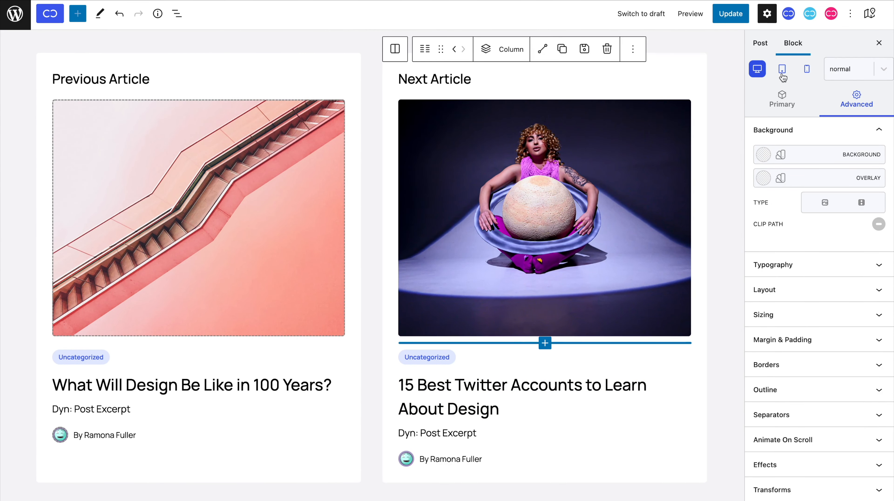
click(782, 74)
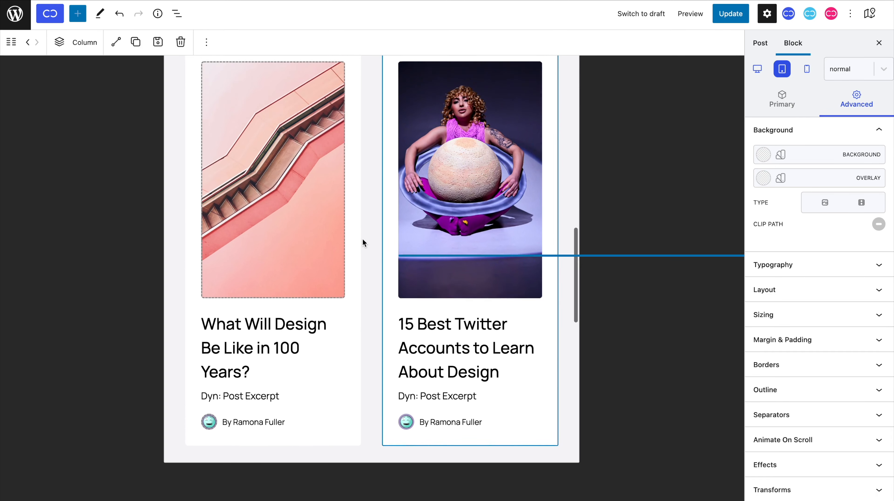
click(780, 110)
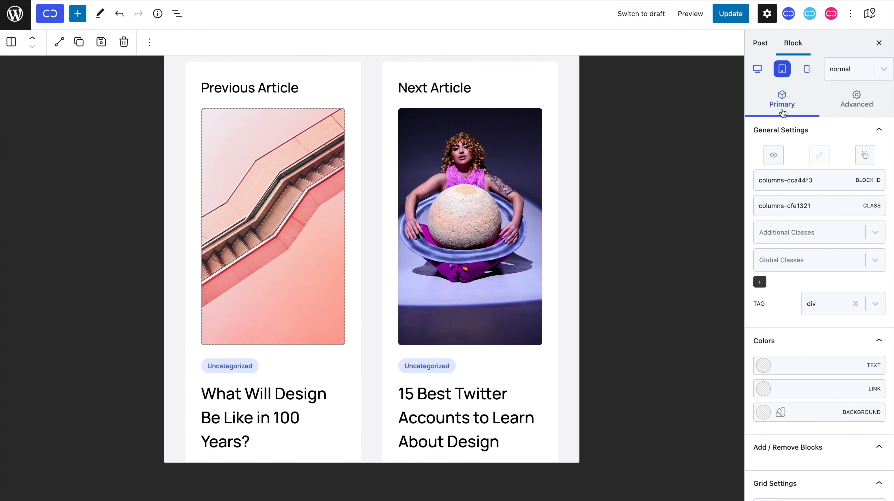
scroll(789, 312, down, 5)
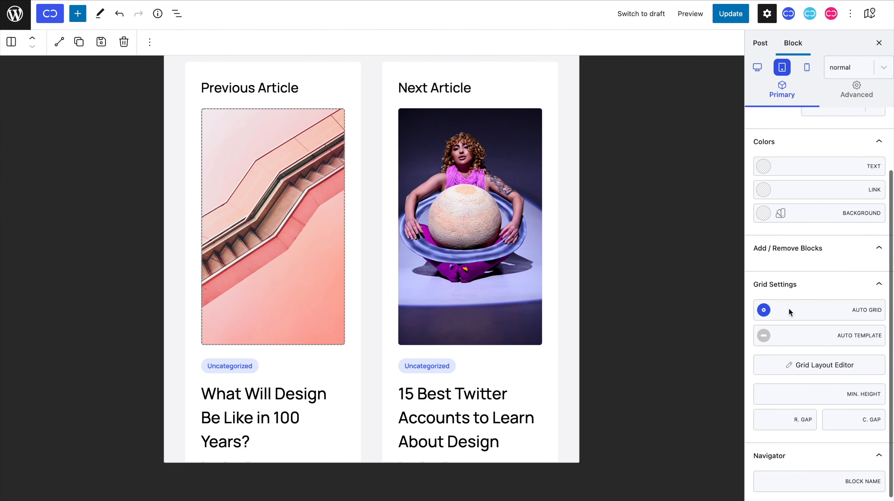
click(798, 361)
click(372, 263)
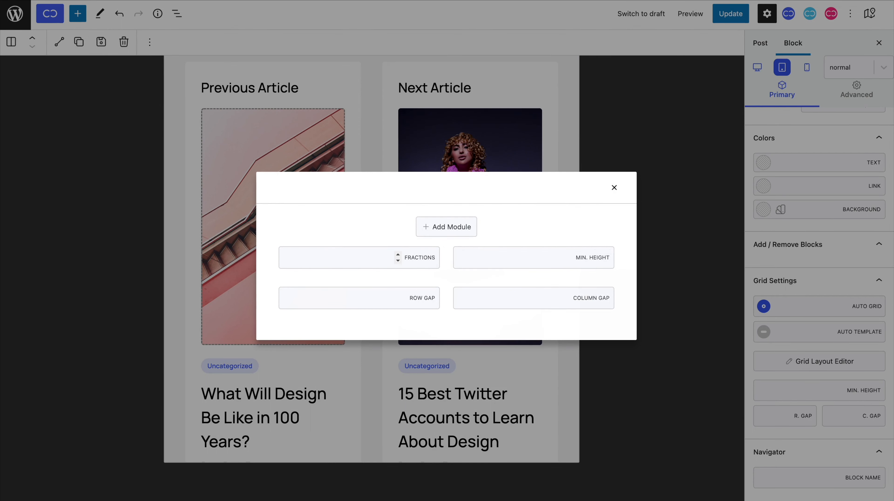
text(1)
click(591, 345)
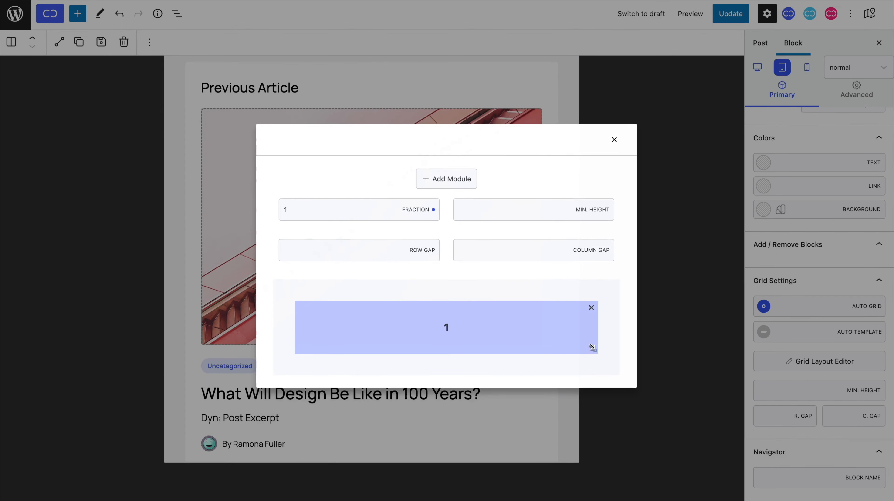
click(615, 140)
Step: Check both article cards in the tablet layout and in the mobile layout
scroll(442, 198, down, 10)
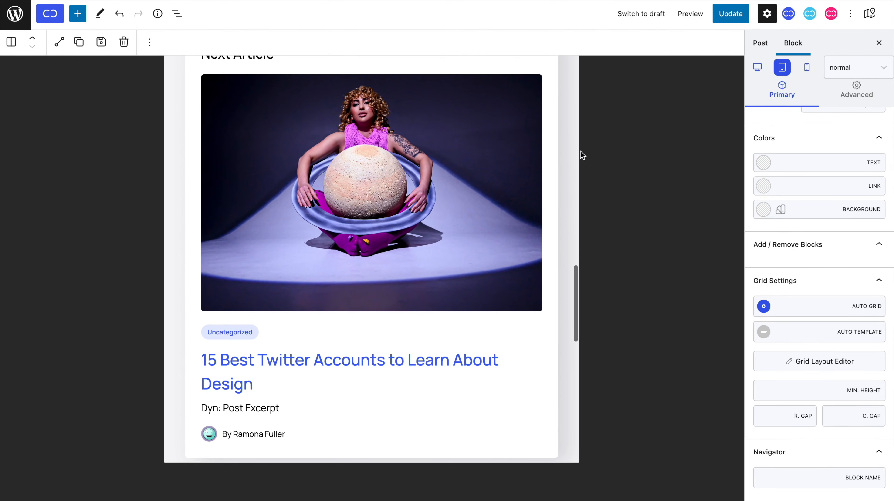
click(807, 68)
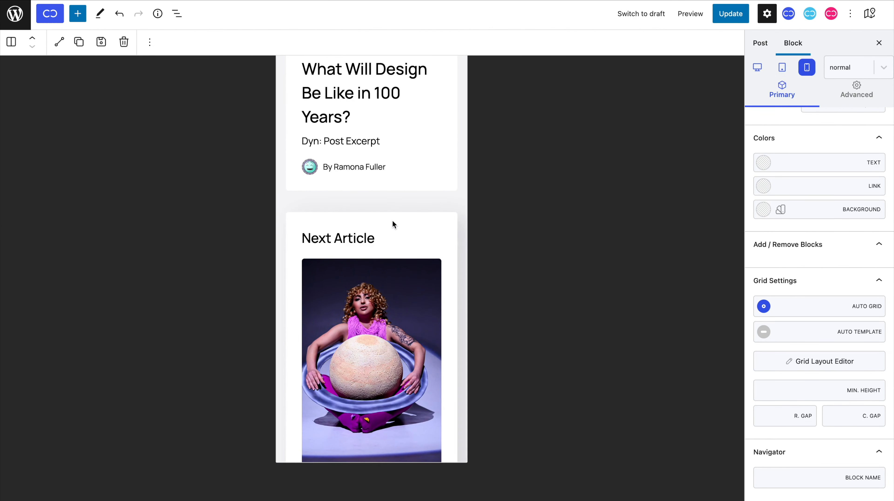
scroll(393, 221, up, 5)
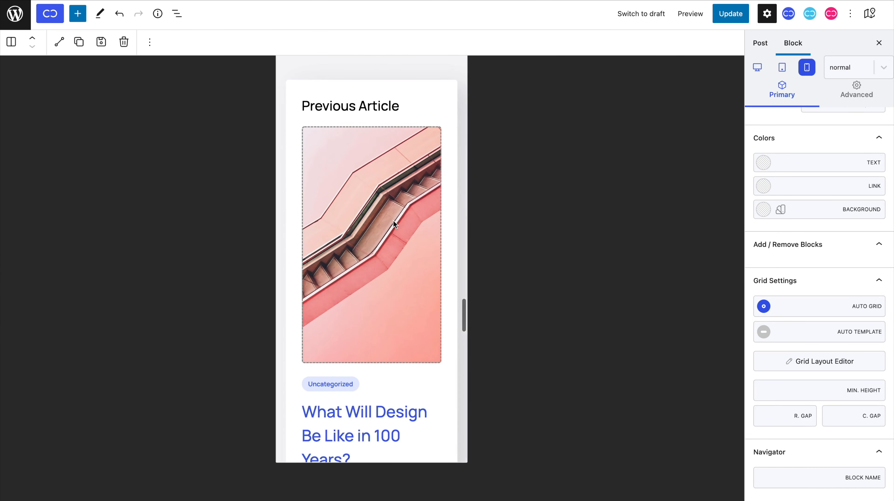
Step: Set the mobile height of the Previous Article card's image div to 245 px
click(393, 221)
click(867, 96)
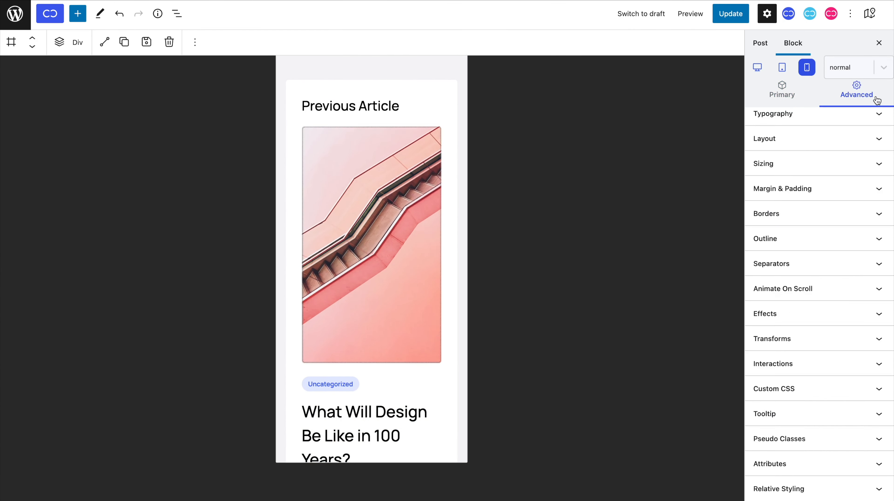
click(872, 161)
click(766, 189)
text(245)
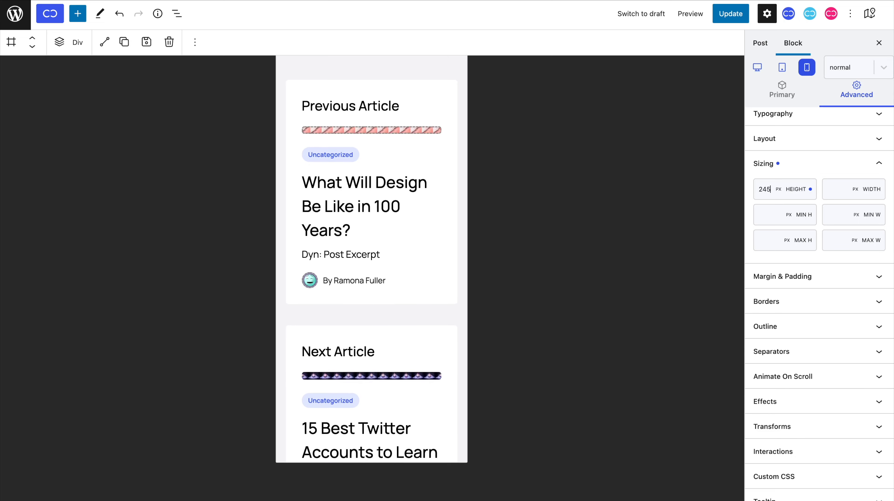
Step: Set the mobile font size of the Previous Article card's post title heading to 22 px
click(369, 318)
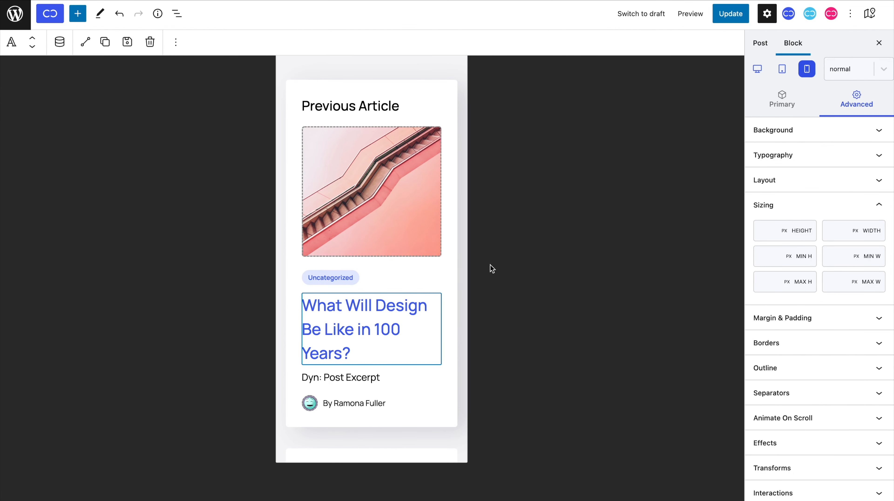
click(795, 155)
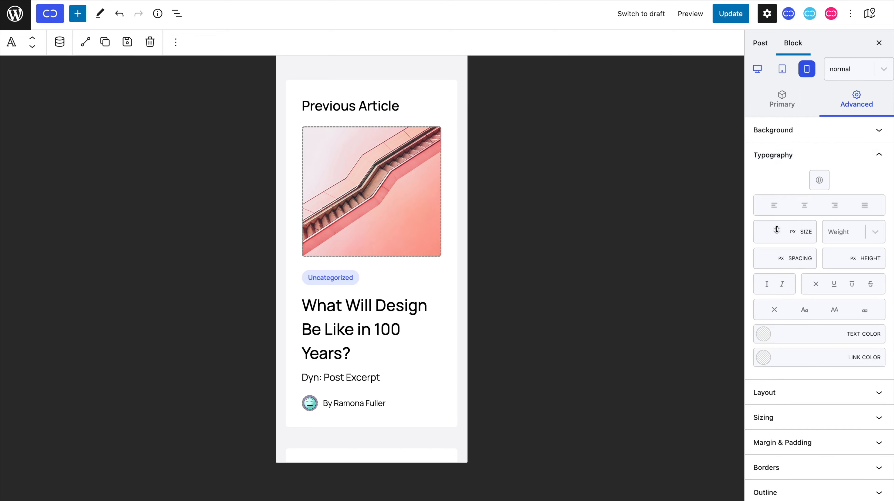
text(22)
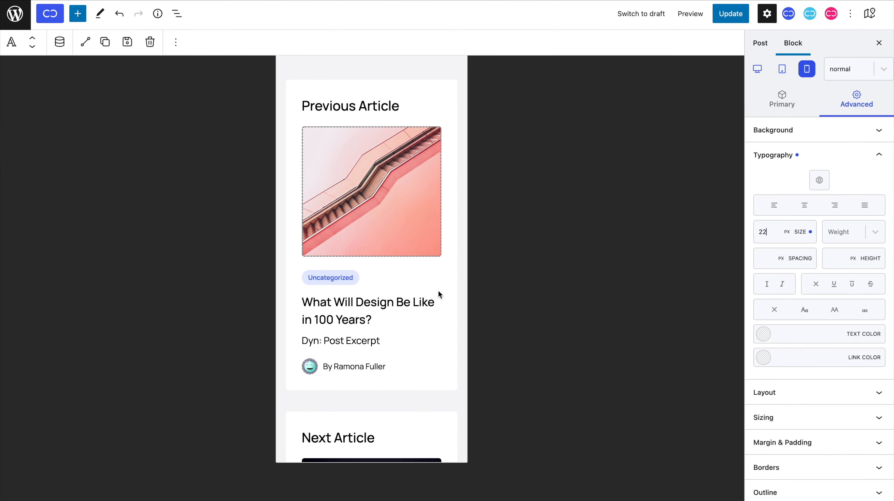
Step: Set the Previous Article column's mobile padding to 20 px on all four sides
click(456, 326)
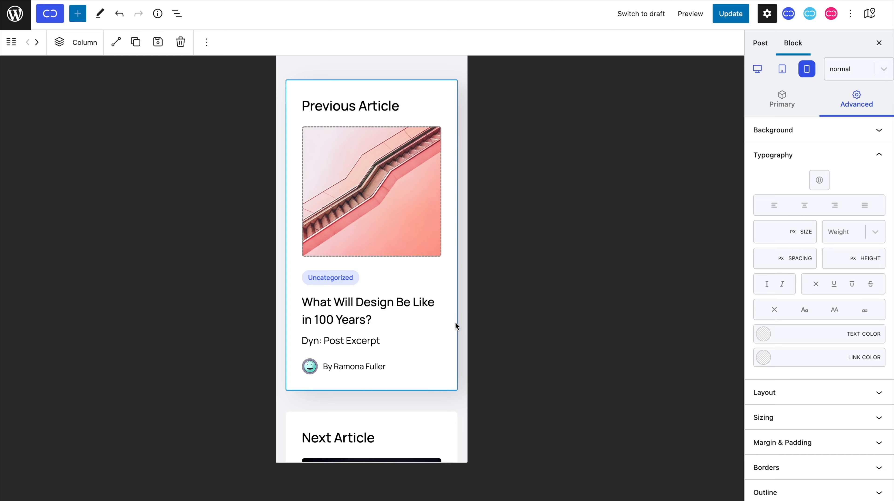
scroll(778, 245, down, 5)
click(796, 296)
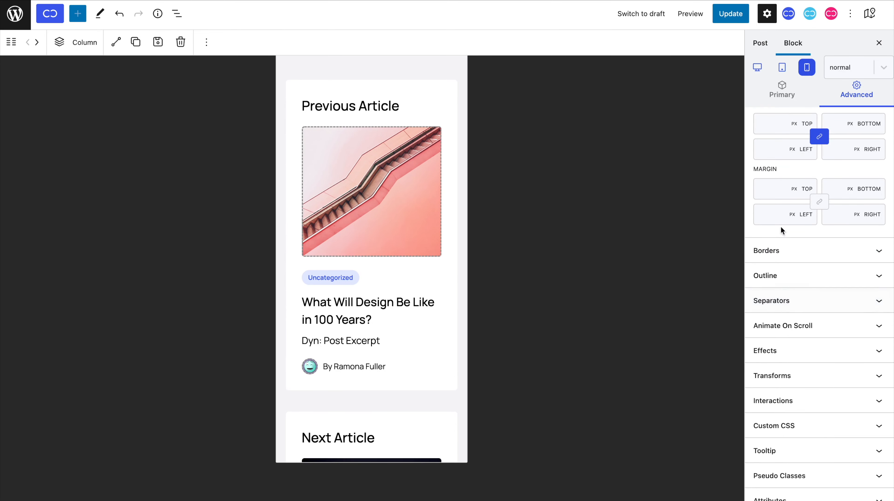
scroll(780, 230, up, 2)
click(779, 190)
text(20)
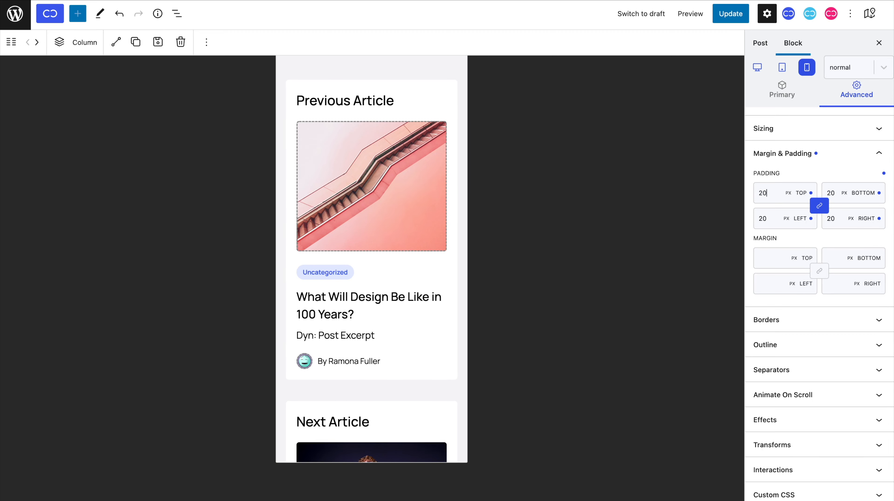
Step: Return to the desktop layout, bring up the Prev Div's Dynamic Context settings, and update the post
click(783, 70)
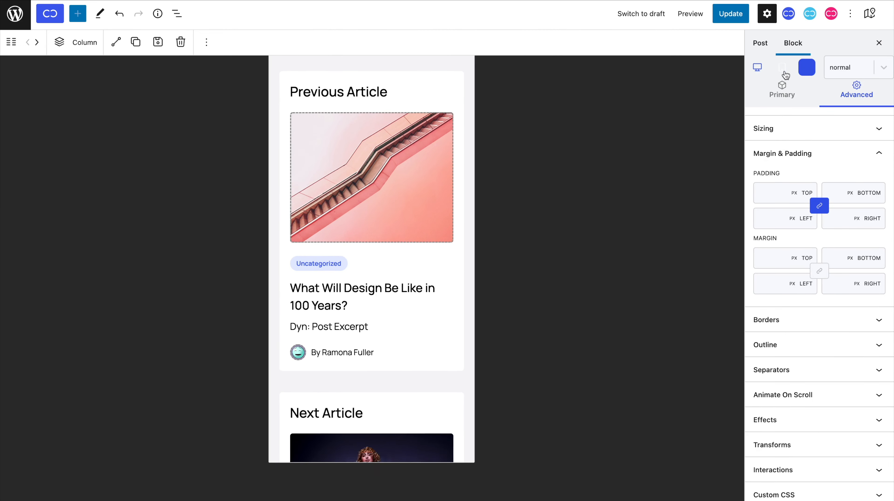
click(757, 70)
scroll(677, 115, up, 10)
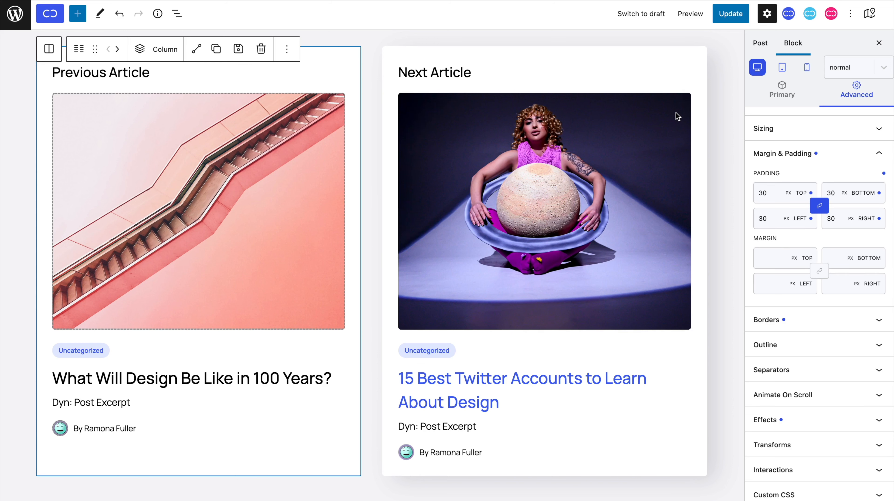
click(303, 80)
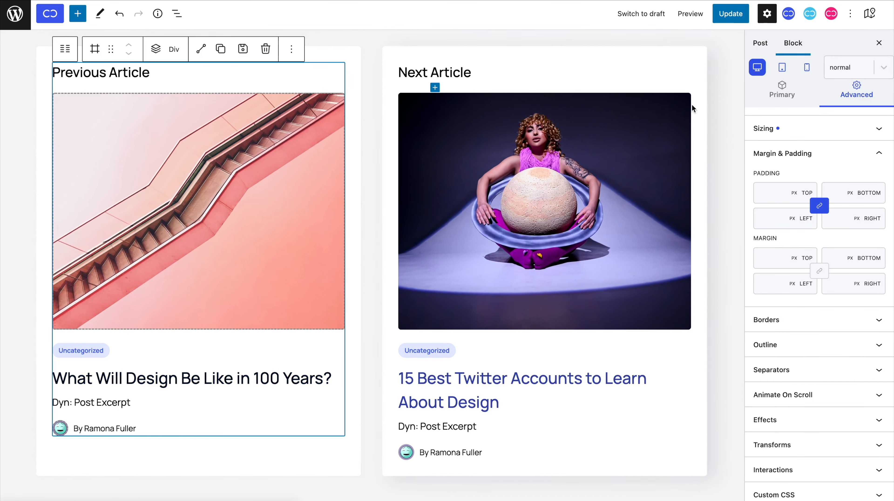
click(758, 96)
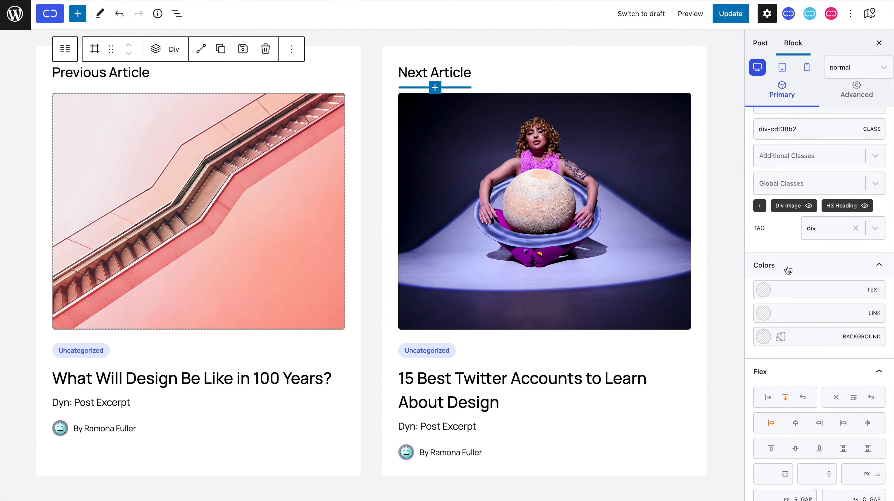
scroll(788, 269, down, 5)
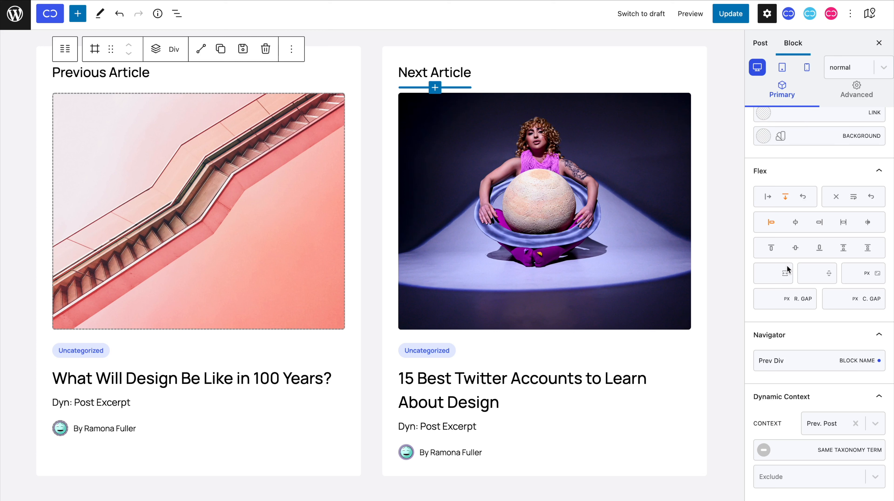
click(730, 14)
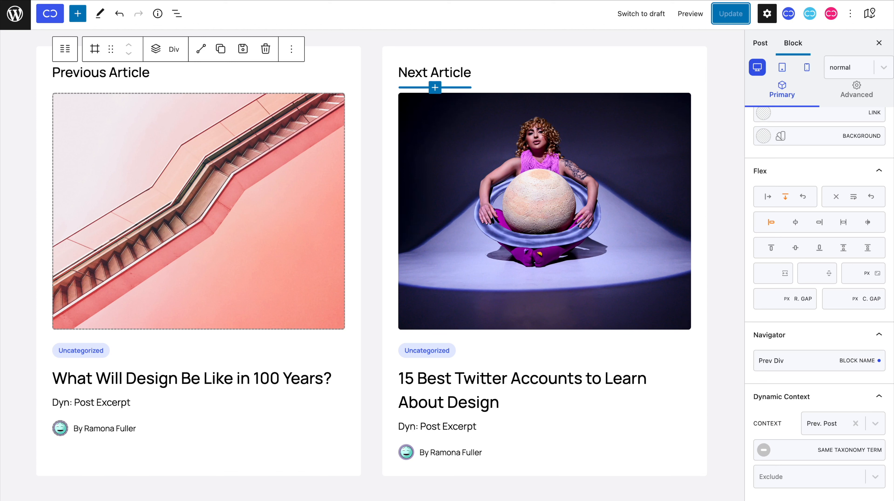
Step: Enable Same Taxonomy Term in the Prev Div's dynamic context and exclude the Design category
click(764, 450)
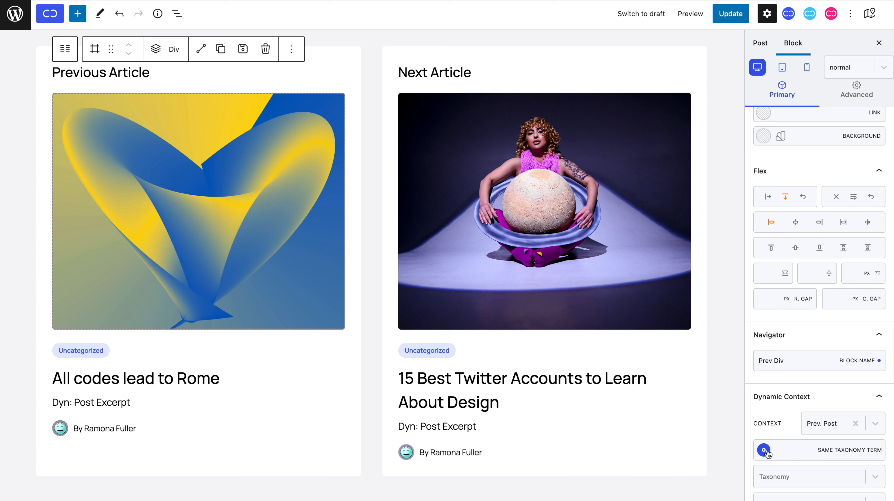
scroll(766, 453, down, 1)
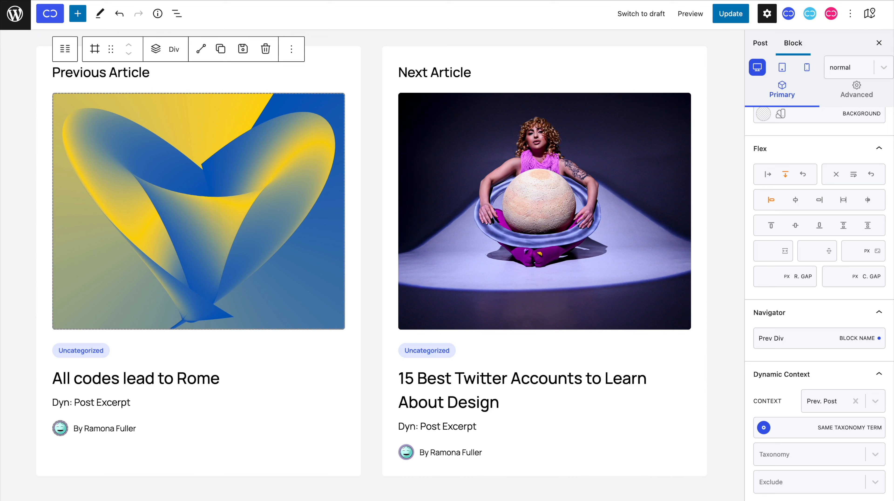
click(795, 451)
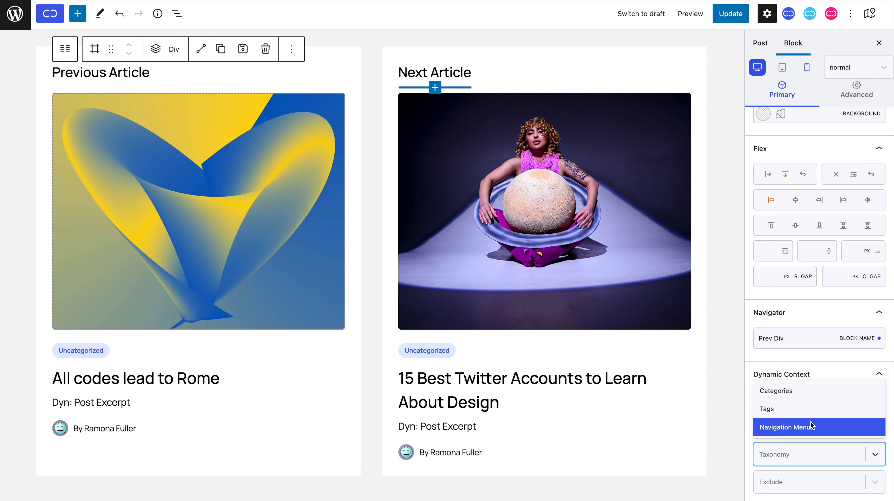
click(810, 451)
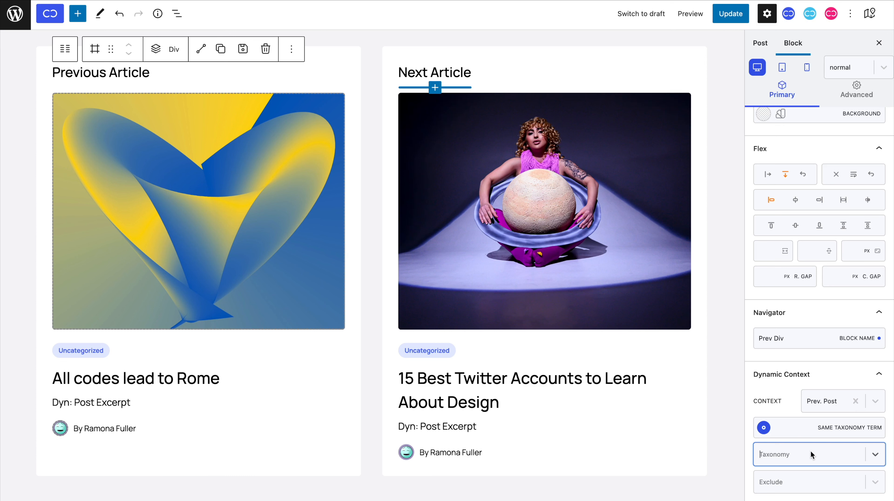
scroll(809, 450, down, 1)
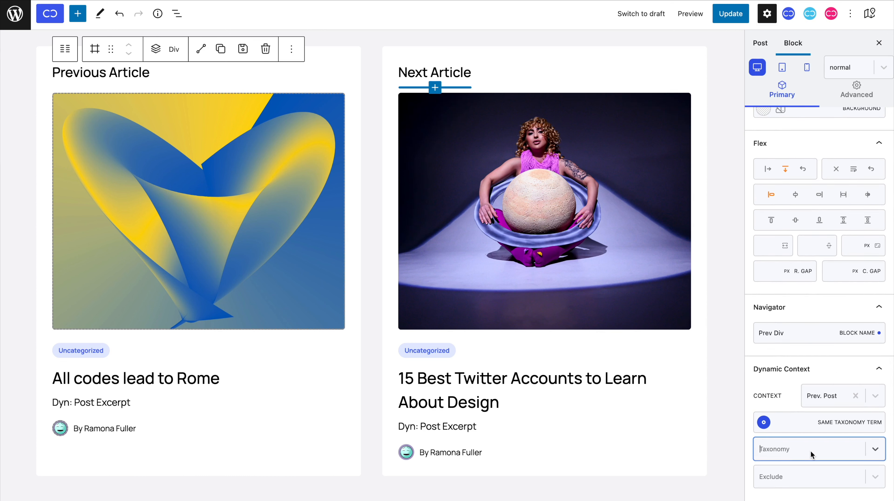
click(810, 481)
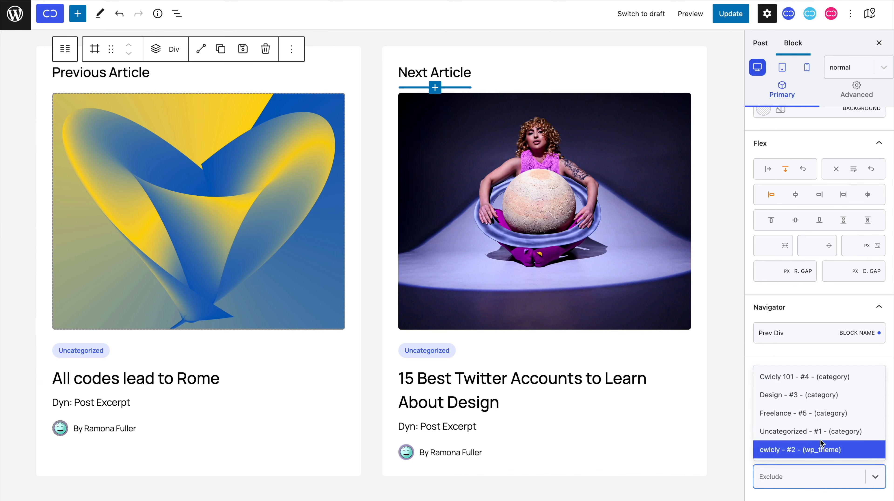
click(833, 400)
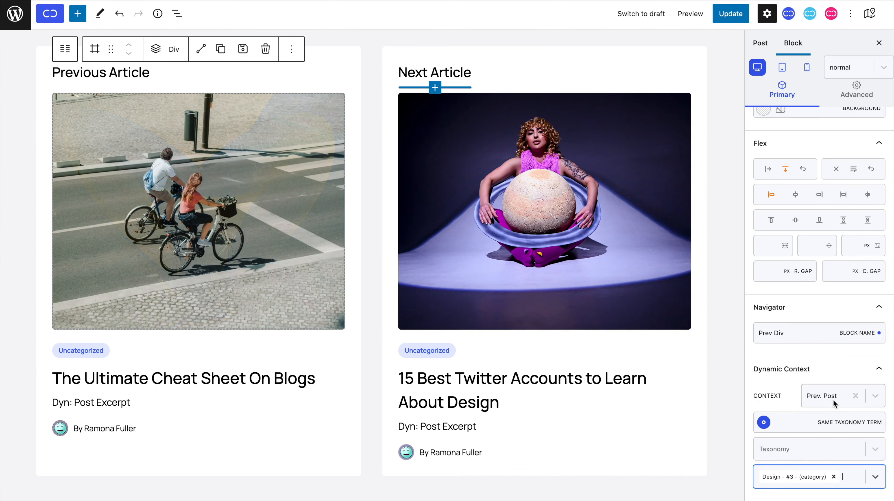
Step: Exclude the Design category from the Next Div's Next Post dynamic context
click(660, 355)
scroll(794, 392, down, 3)
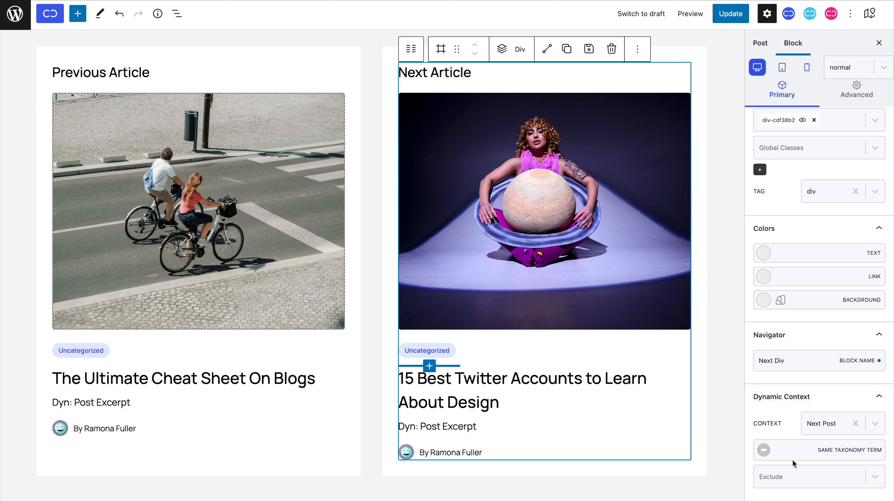
click(794, 477)
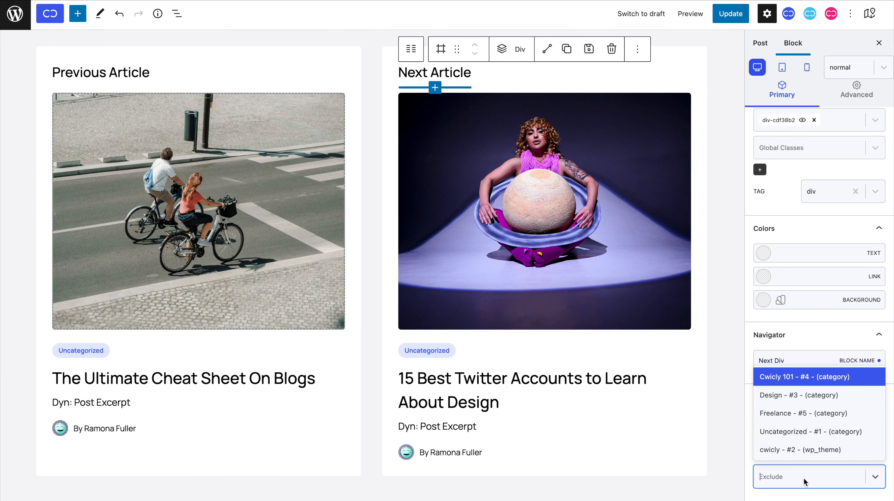
click(820, 397)
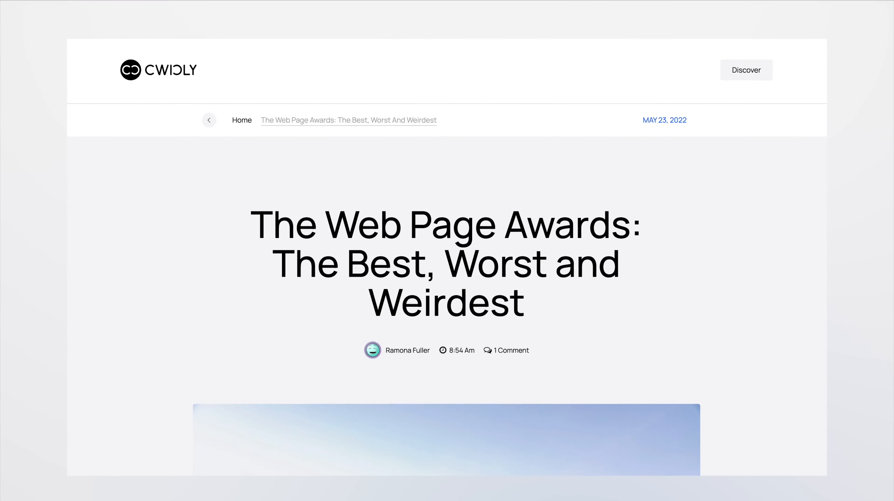
Step: Examine the live article page from its title down to the Previous Article and Next Article cards
scroll(446, 260, down, 10)
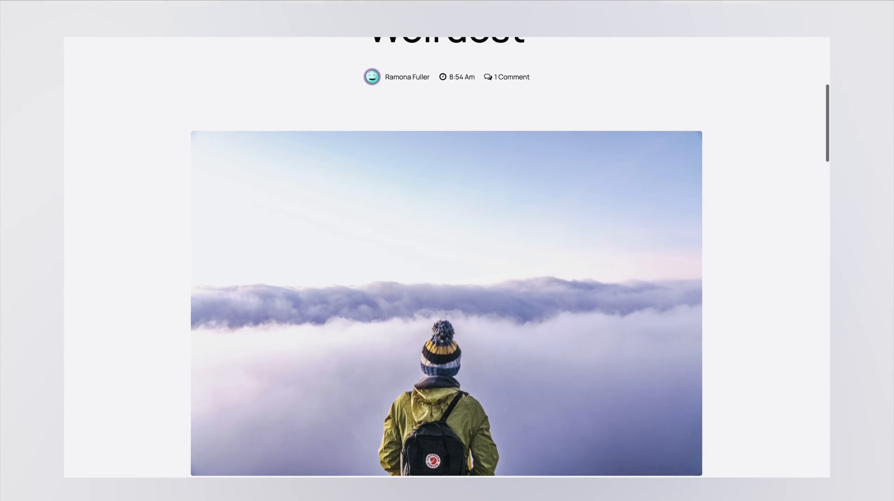
scroll(446, 256, down, 10)
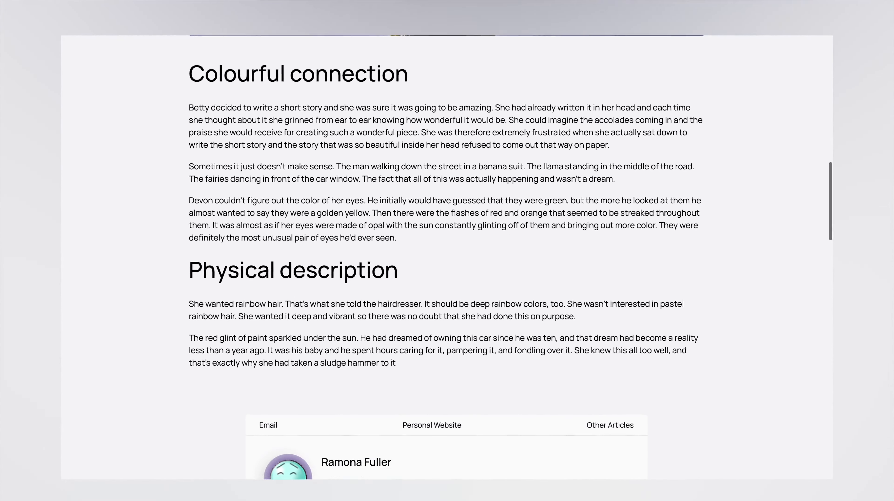
scroll(446, 256, down, 10)
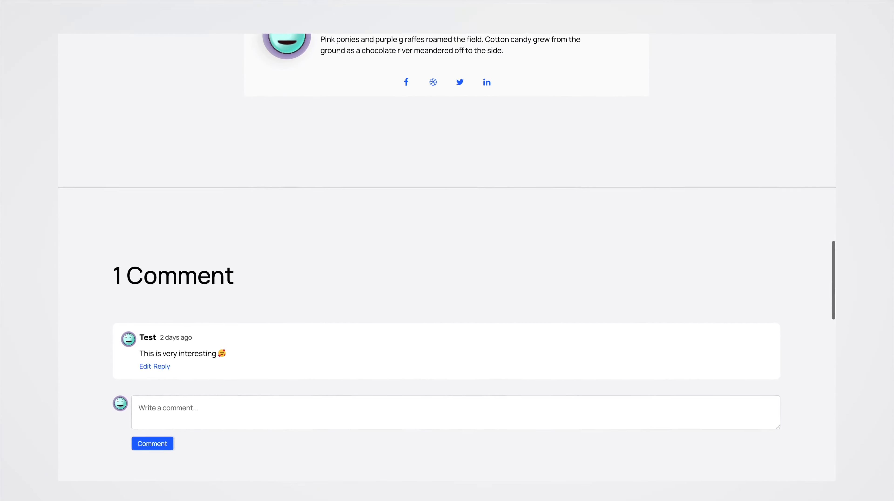
scroll(433, 122, down, 10)
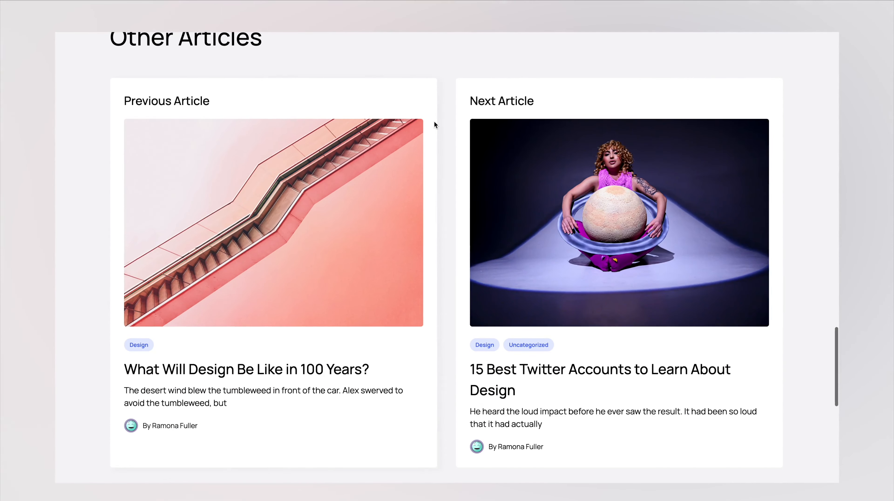